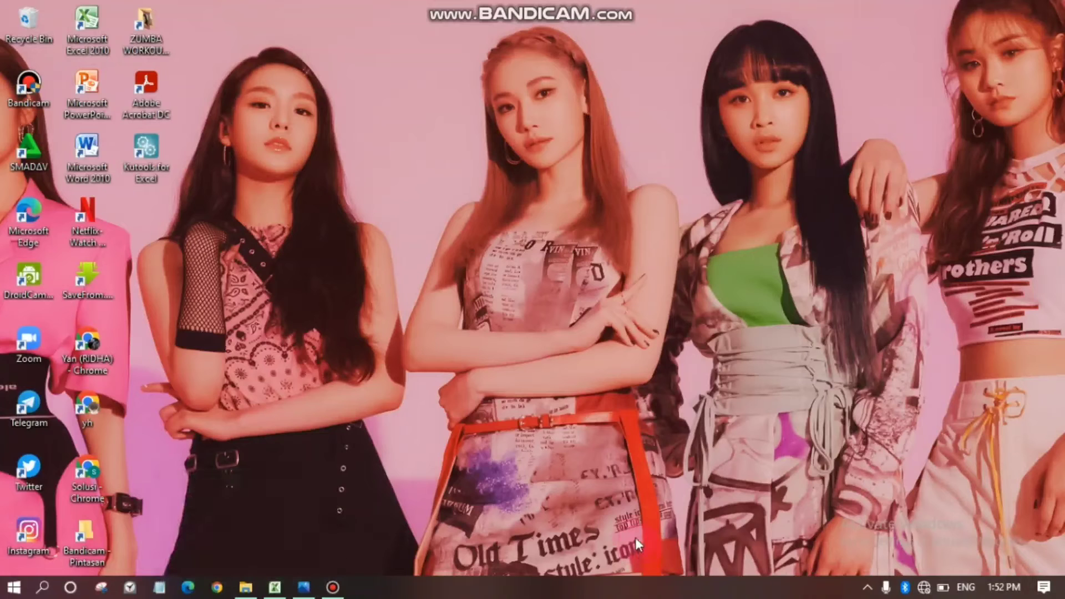
Step: Bring the KONTAK KARINA contact workbook to the front from the taskbar
left_click(966, 229)
right_click(640, 315)
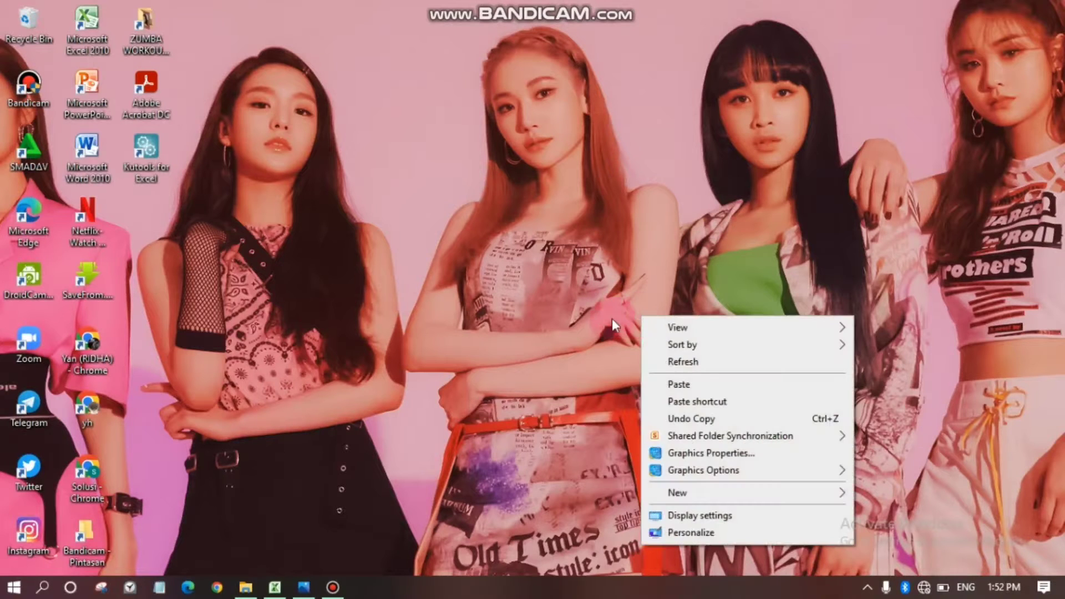
left_click(475, 294)
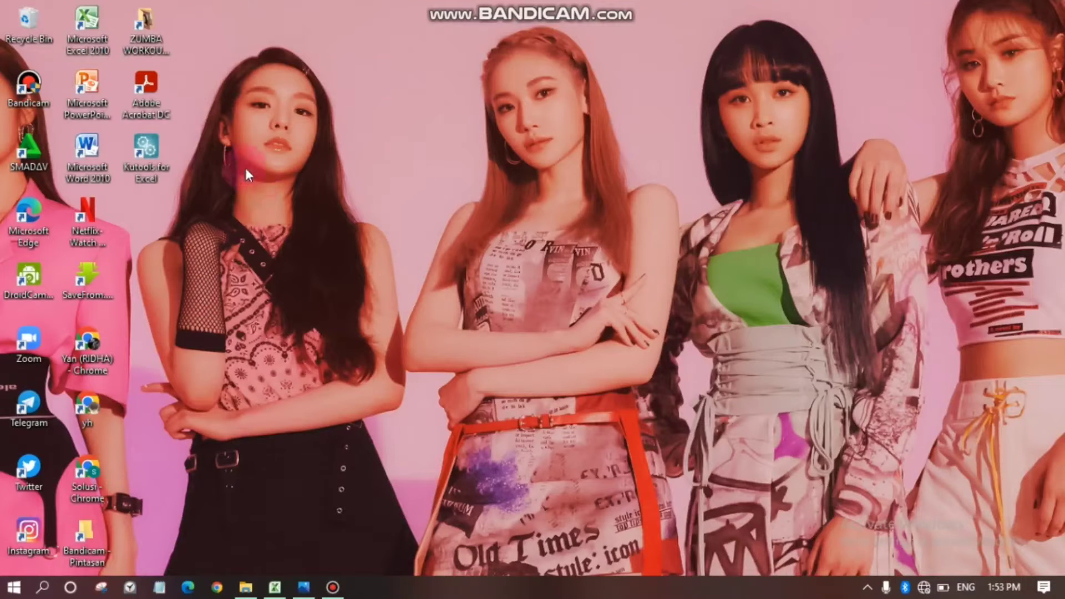
right_click(366, 228)
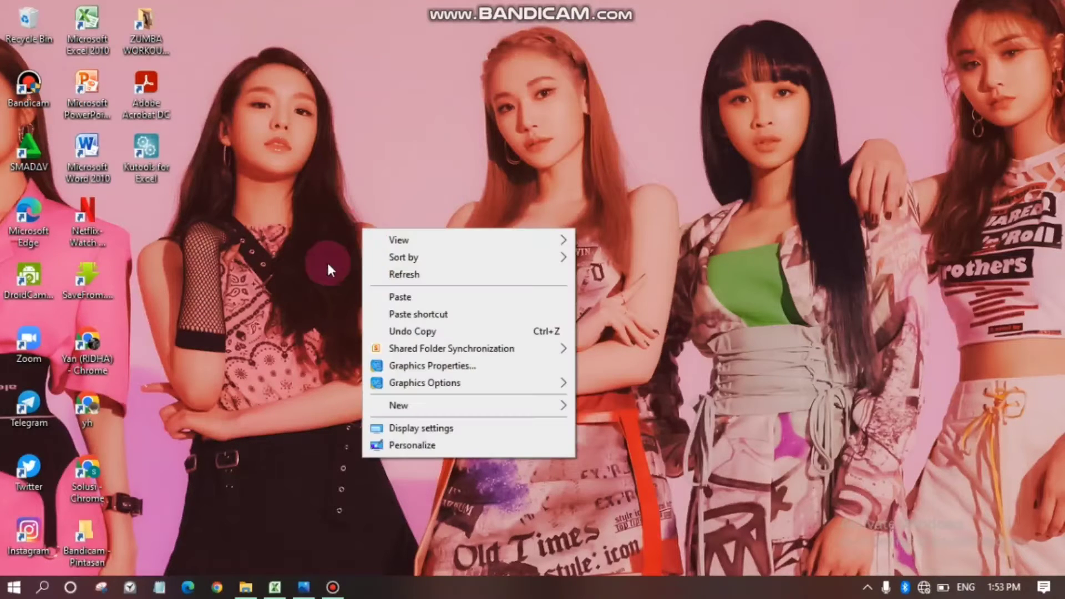
left_click(326, 270)
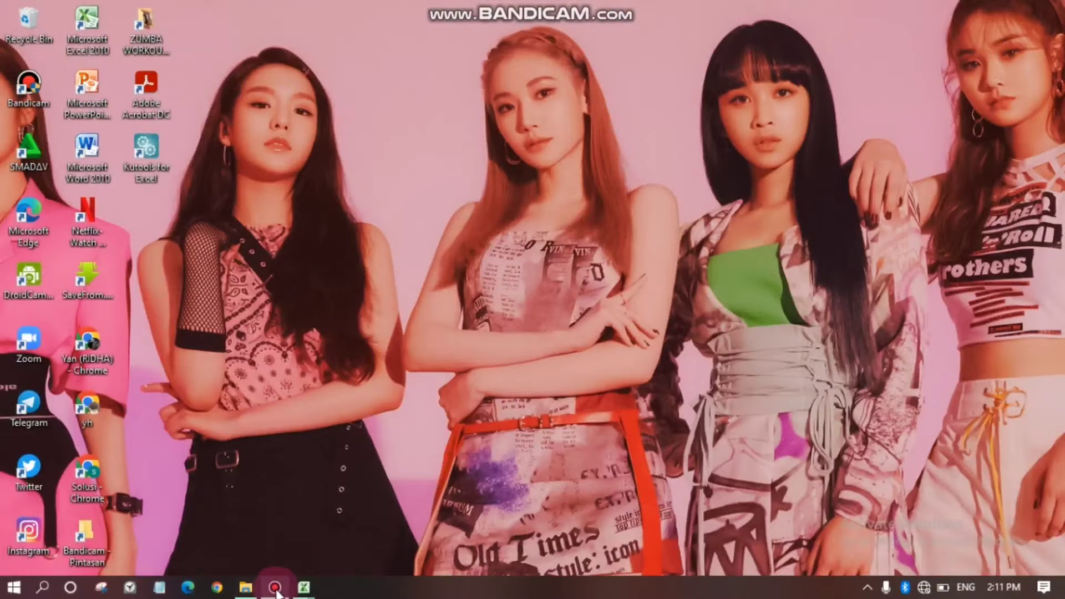
mouse_move(304, 587)
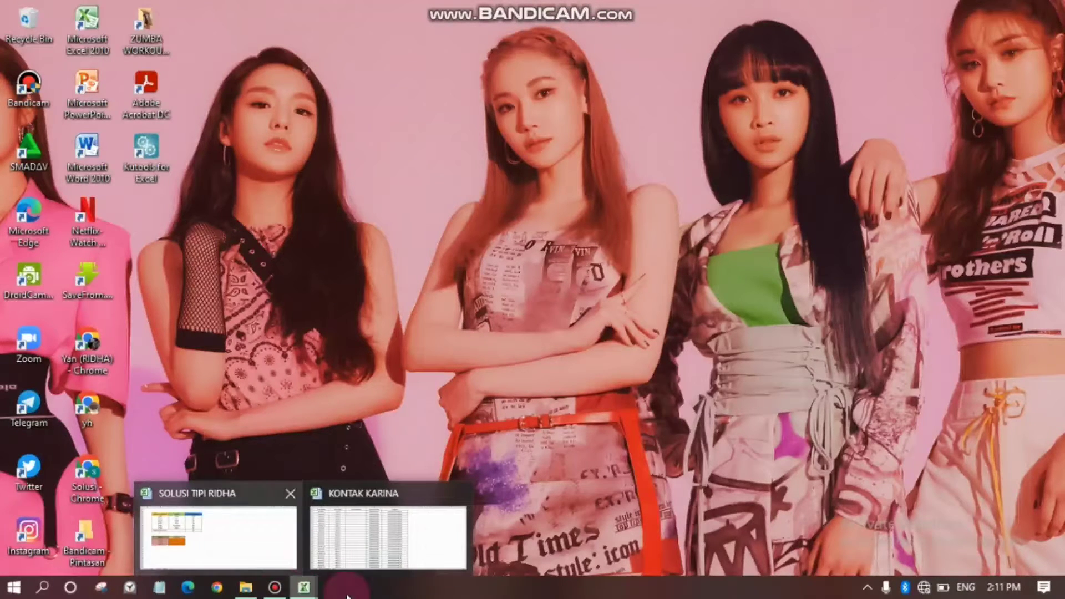
left_click(314, 594)
left_click(361, 541)
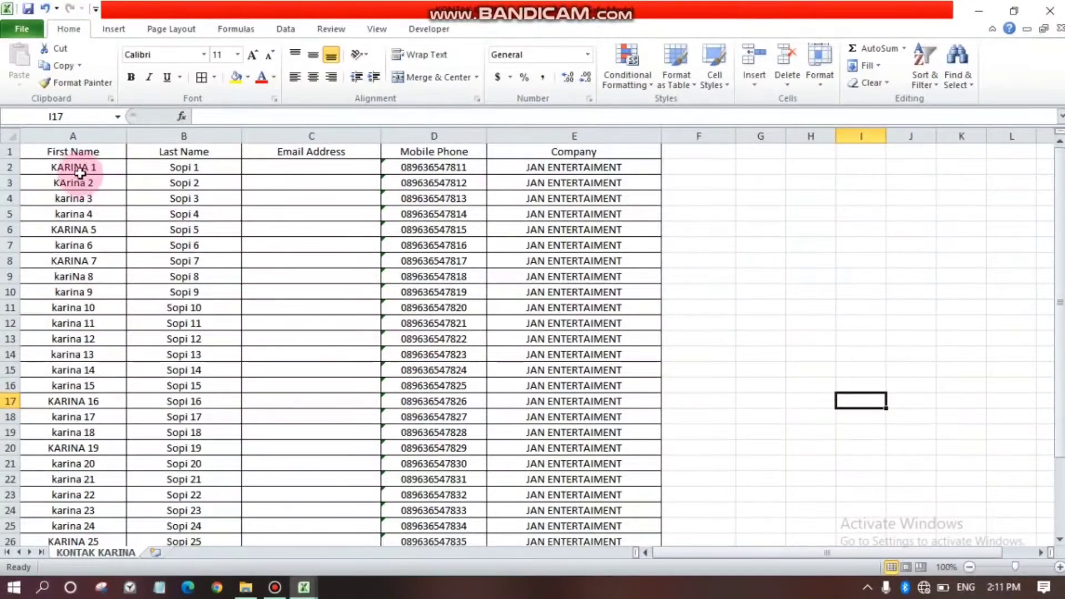
Step: Review the mixed-case first names in column A, ending back on A2
left_click_drag(97, 169, 103, 488)
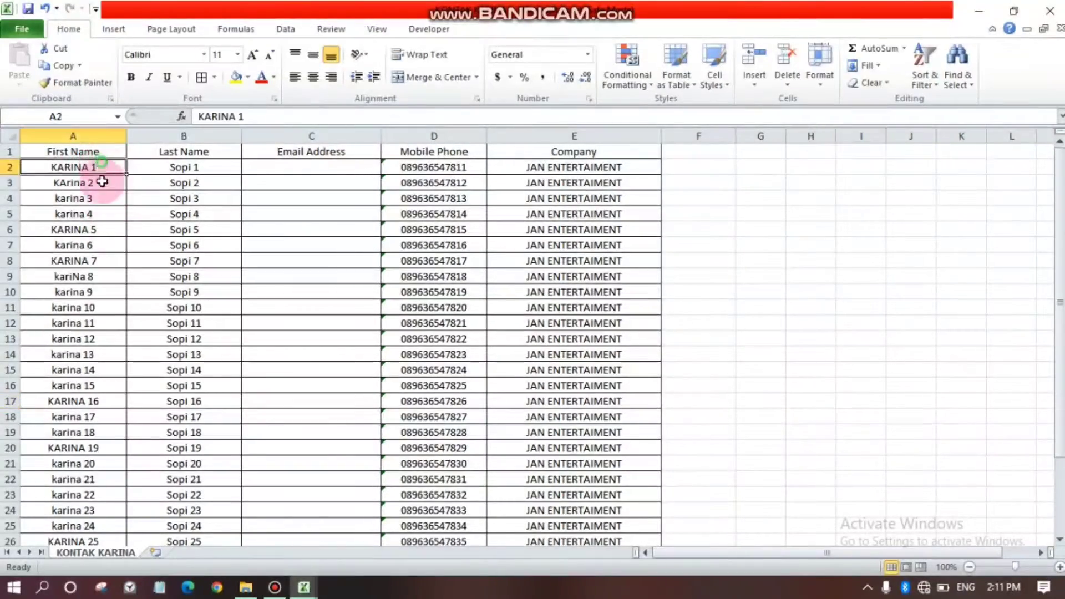
left_click(108, 448)
scroll(114, 443, "down", 5)
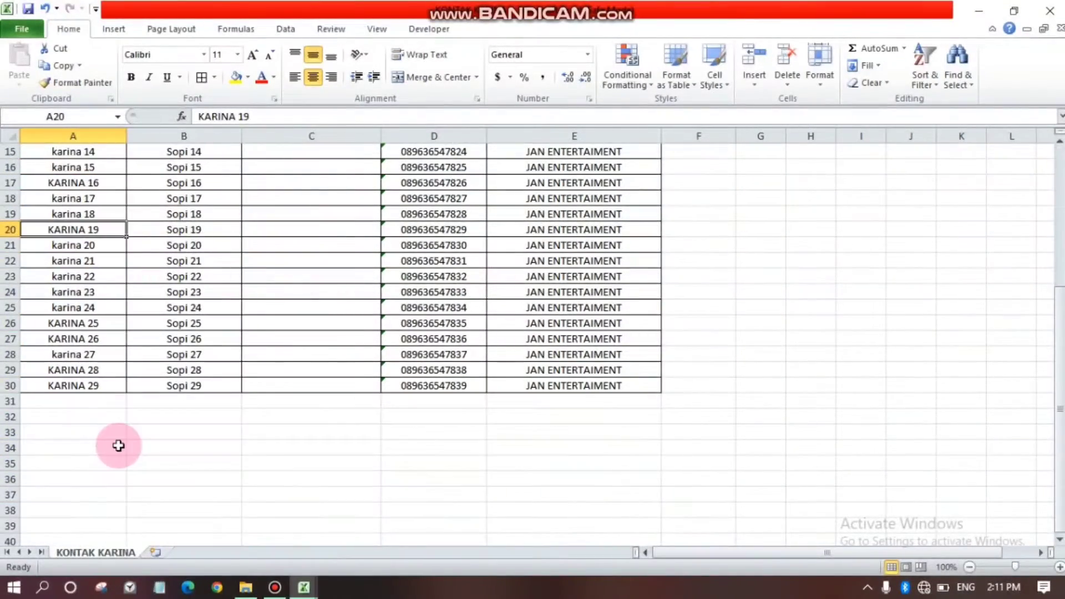
scroll(111, 433, "up", 3)
scroll(100, 414, "up", 2)
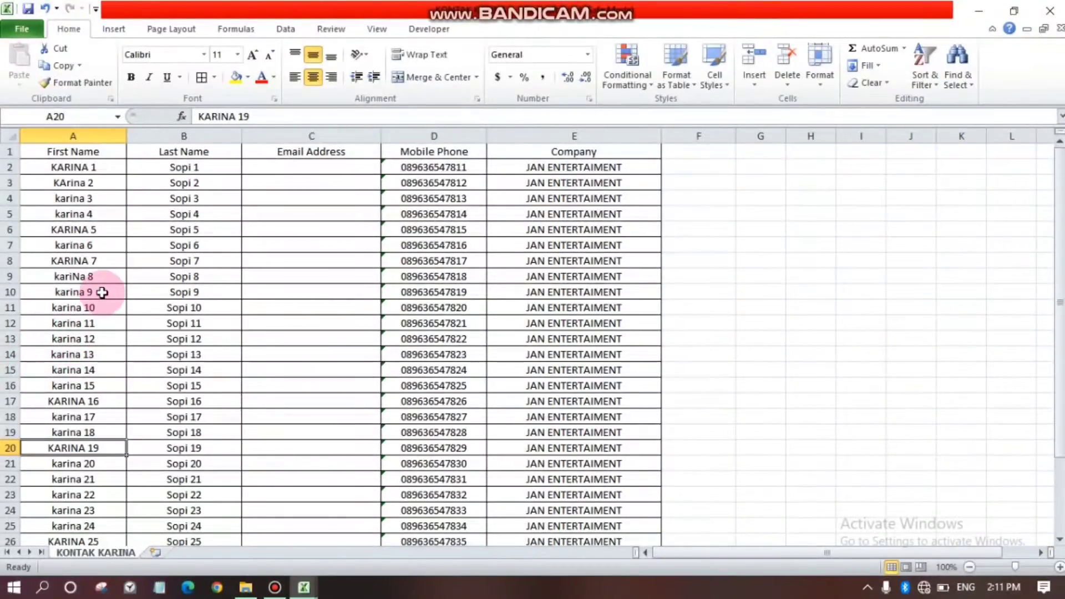
left_click(105, 168)
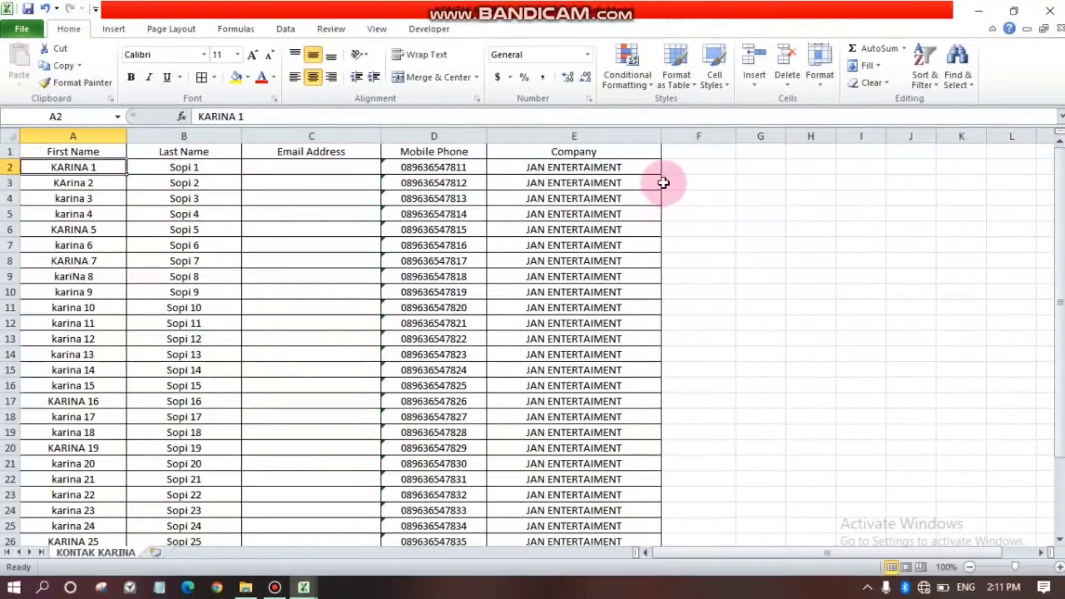
Step: Widen column G and enter =UPPER(A2) in G2 so it shows KARINA 1
left_click(746, 168)
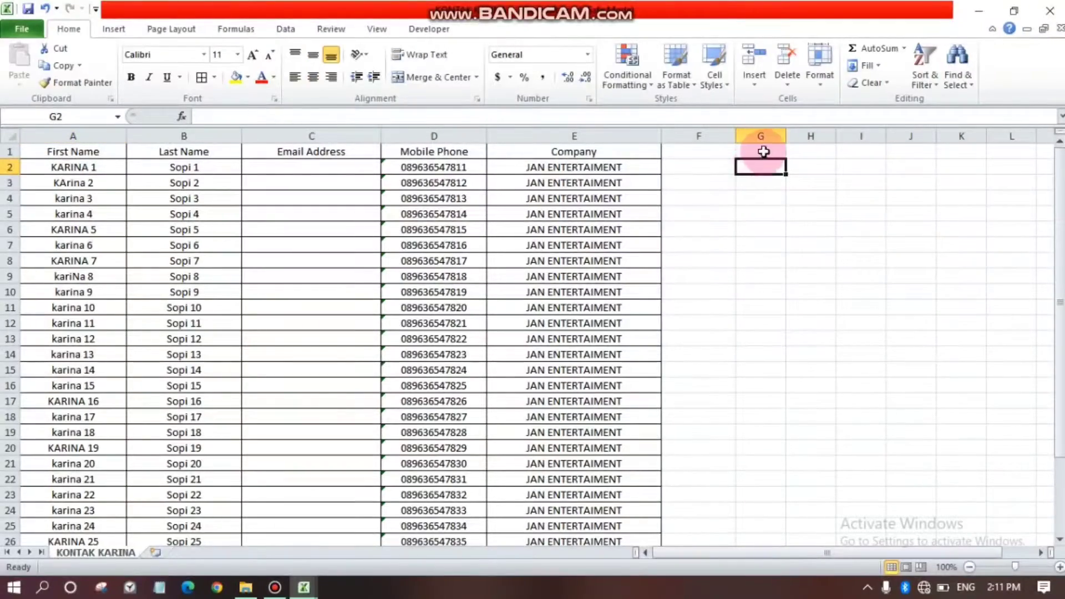
left_click_drag(782, 139, 824, 138)
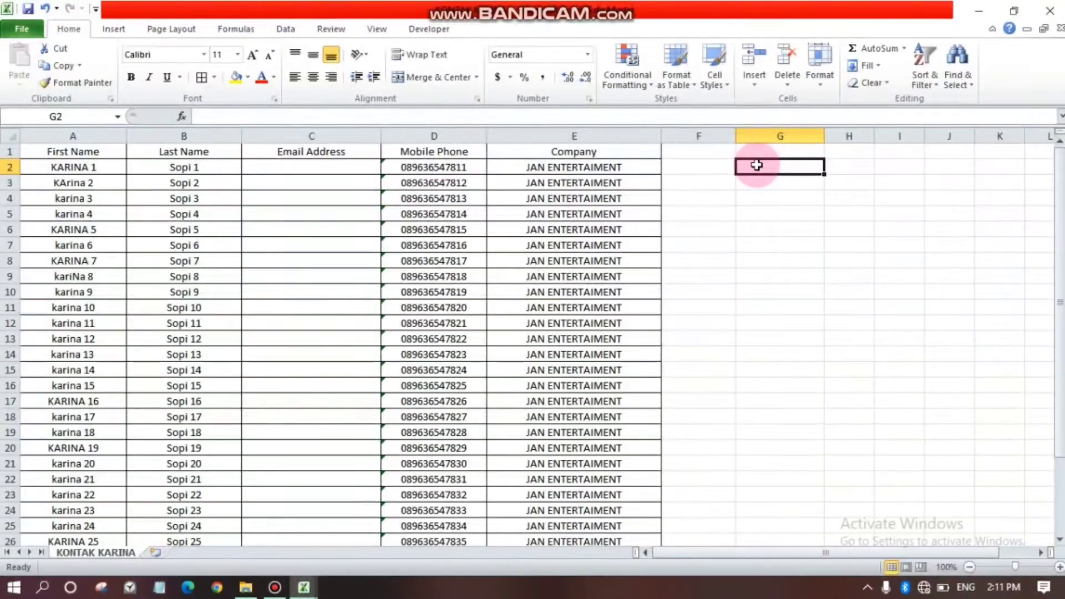
type("=")
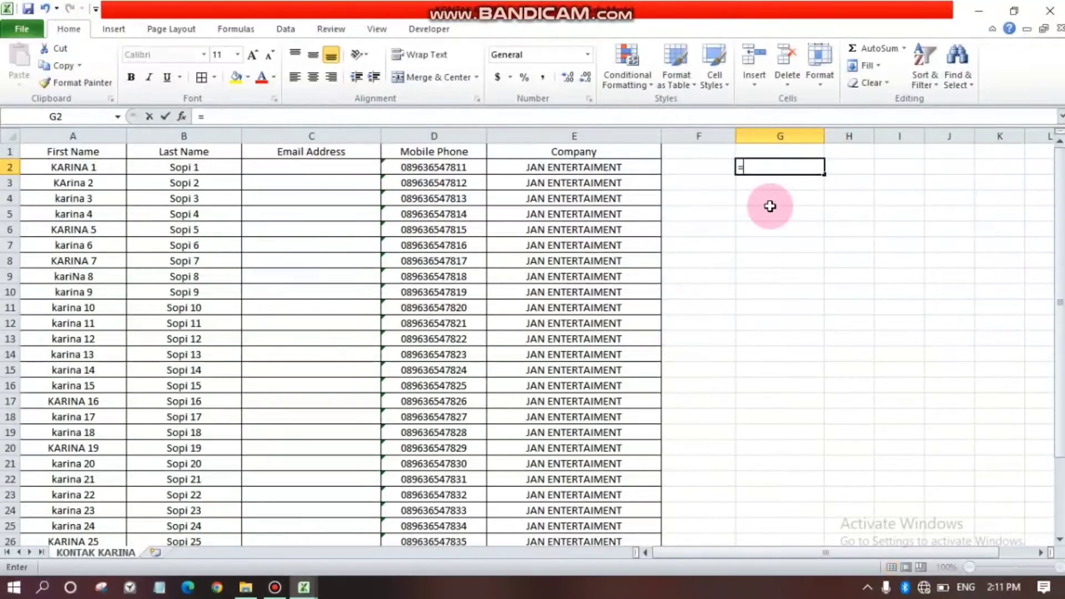
type("UPP")
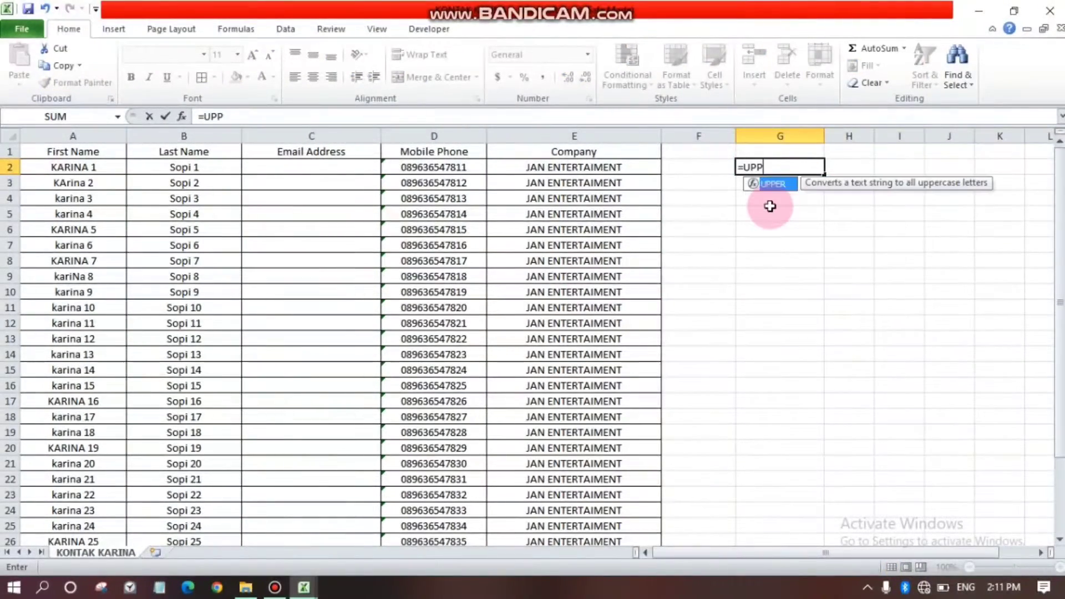
type("ER")
type("(")
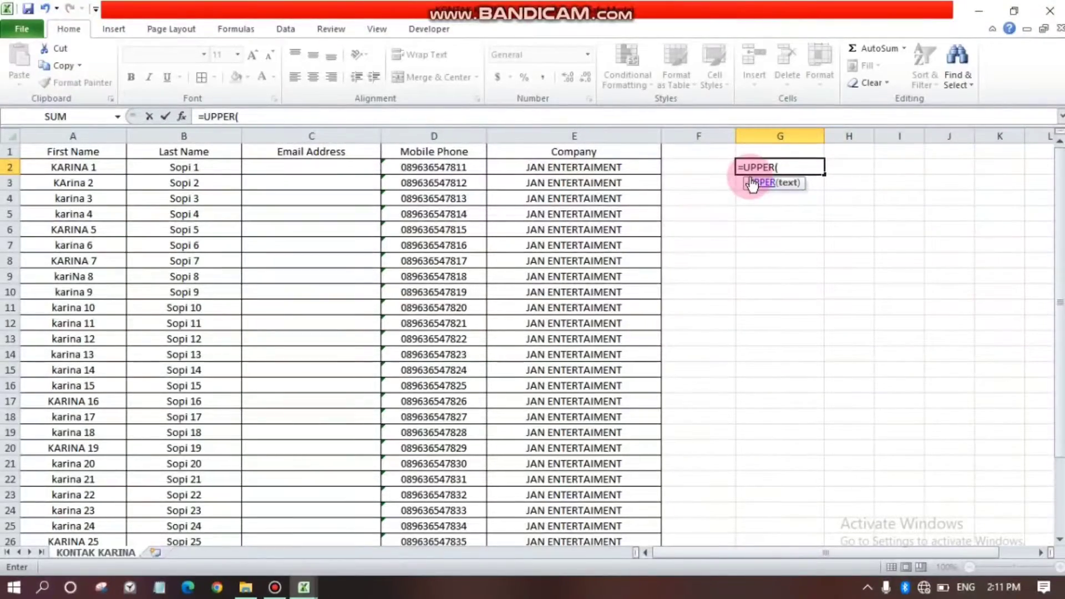
left_click(97, 168)
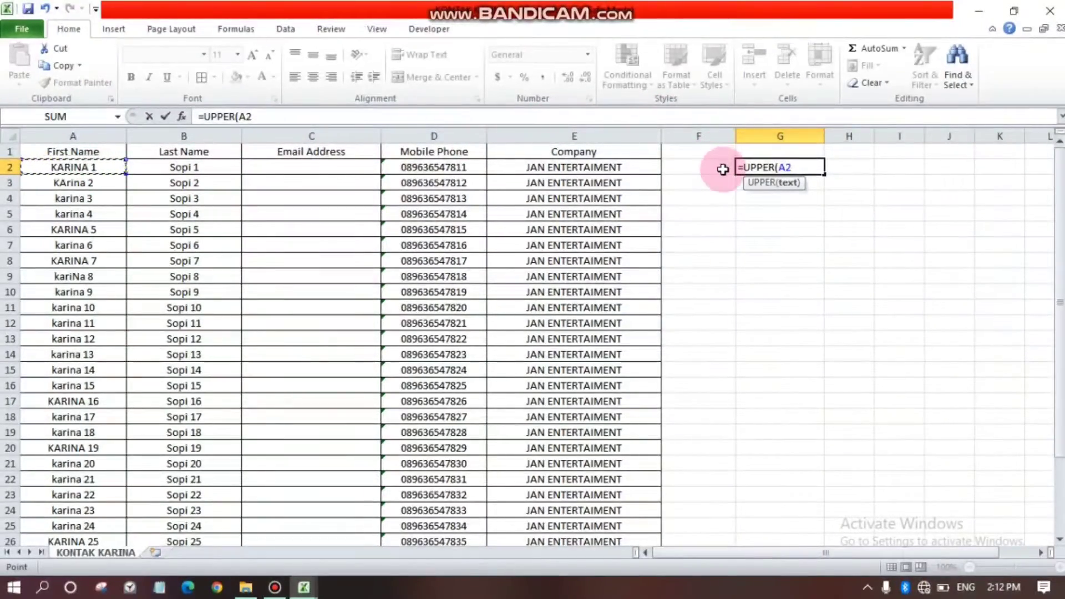
key("Return")
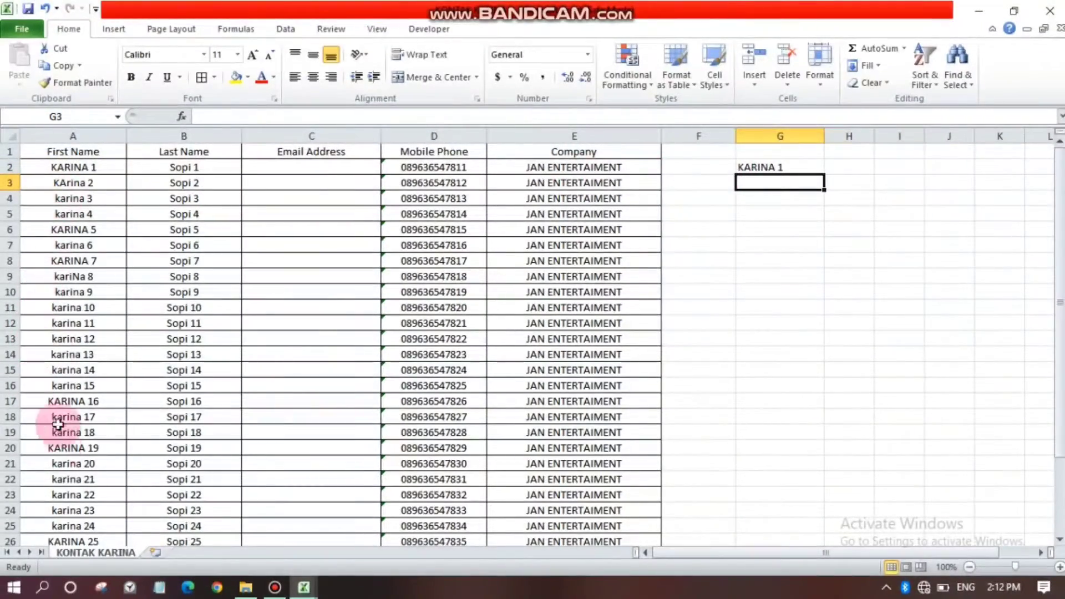
left_click(771, 170)
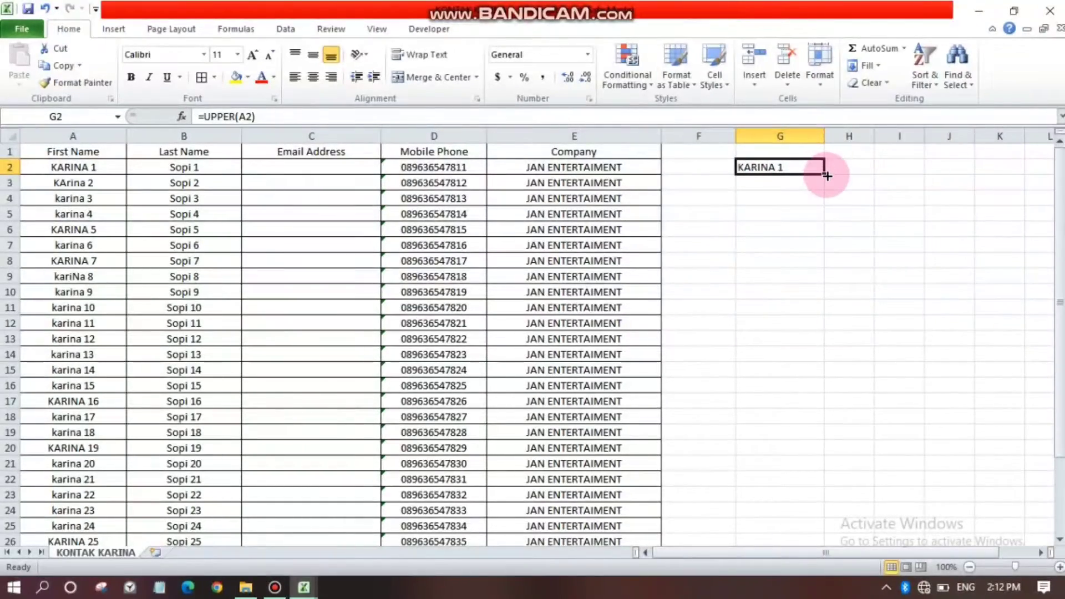
Step: Fill the G2 =UPPER formula down column G to row 30
left_click_drag(827, 177, 819, 553)
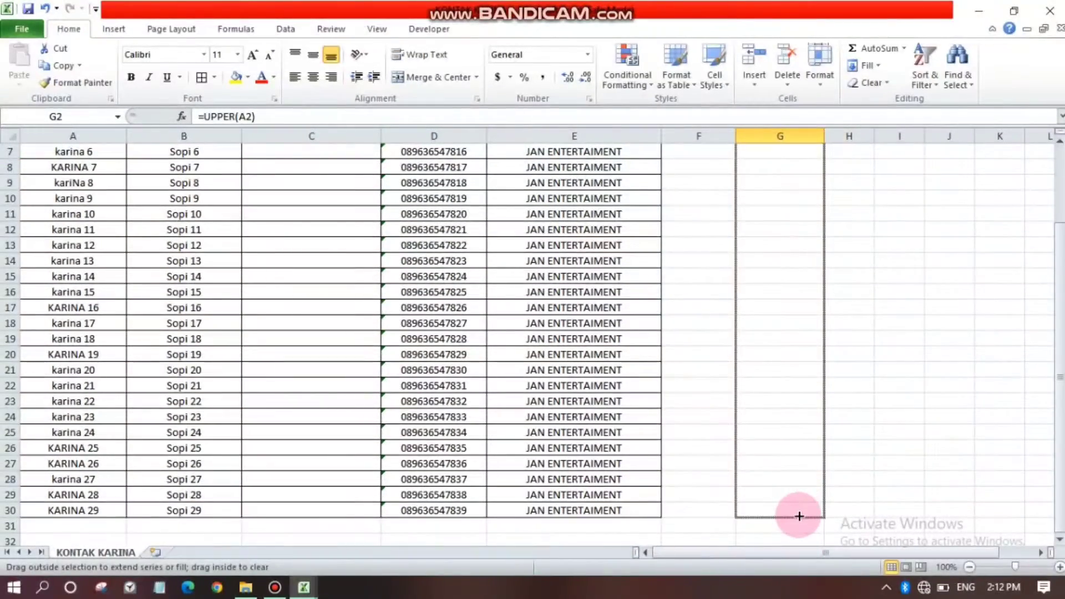
left_click_drag(818, 553, 804, 508)
left_click(935, 324)
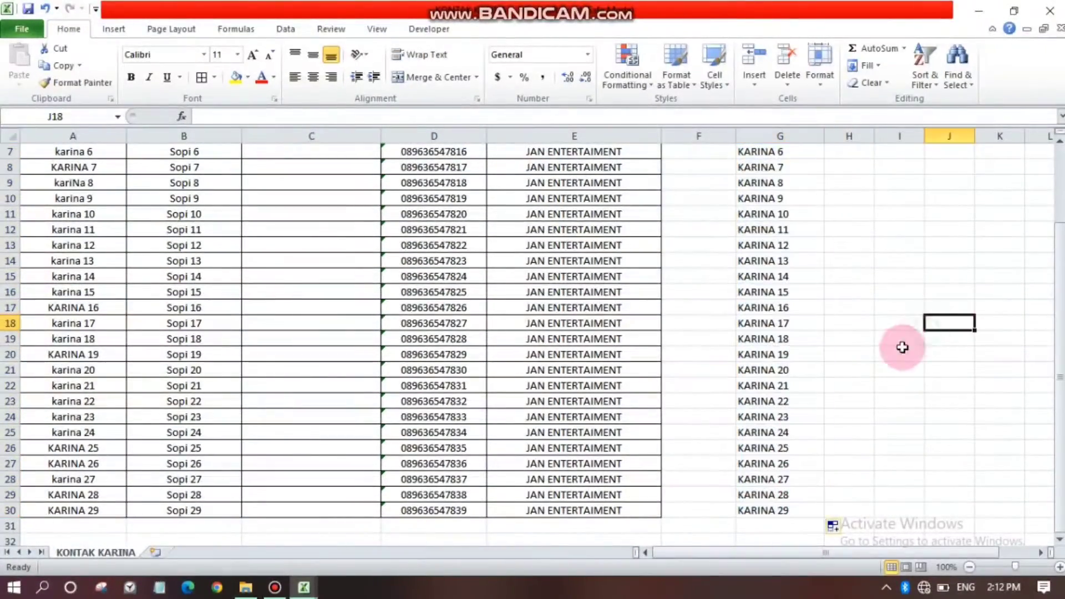
scroll(832, 410, "up", 2)
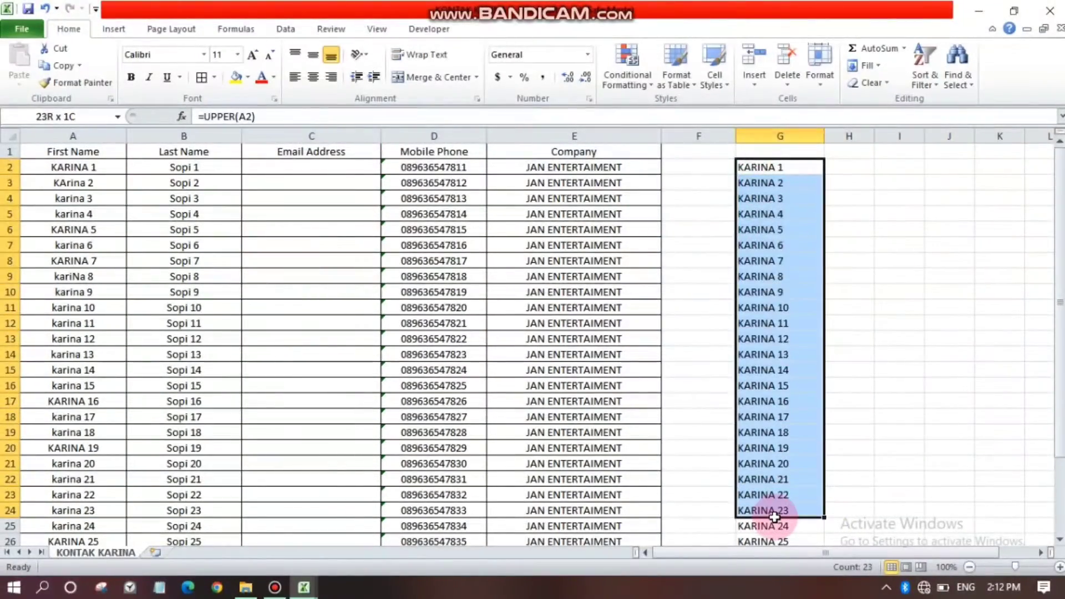
Step: Check the uppercase first names KARINA 1 to KARINA 29 against the originals
left_click_drag(758, 172, 766, 510)
left_click(717, 391)
scroll(721, 382, "down", 2)
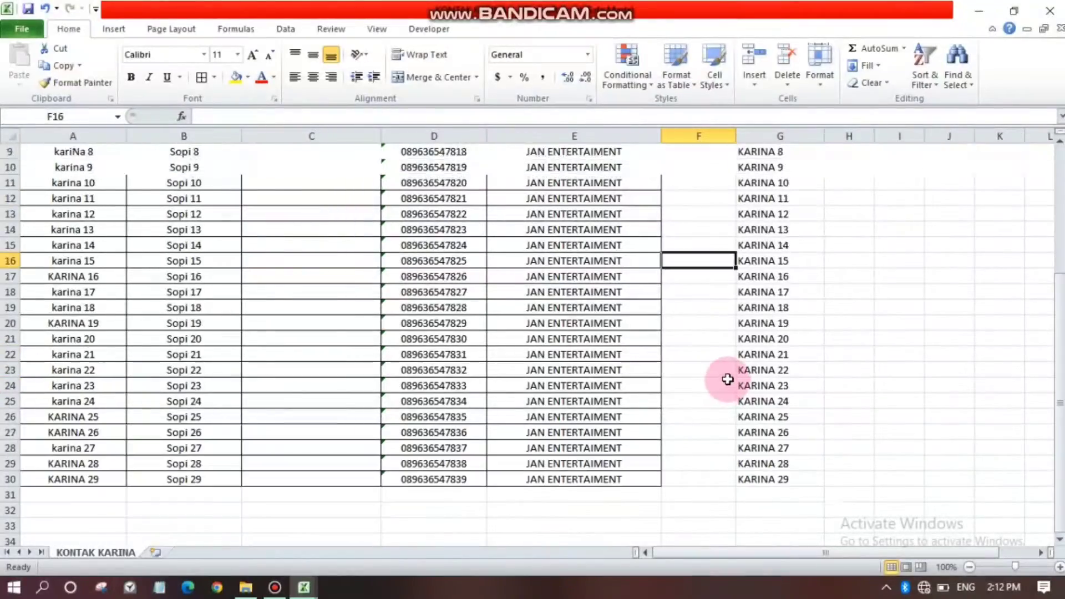
scroll(727, 376, "up", 2)
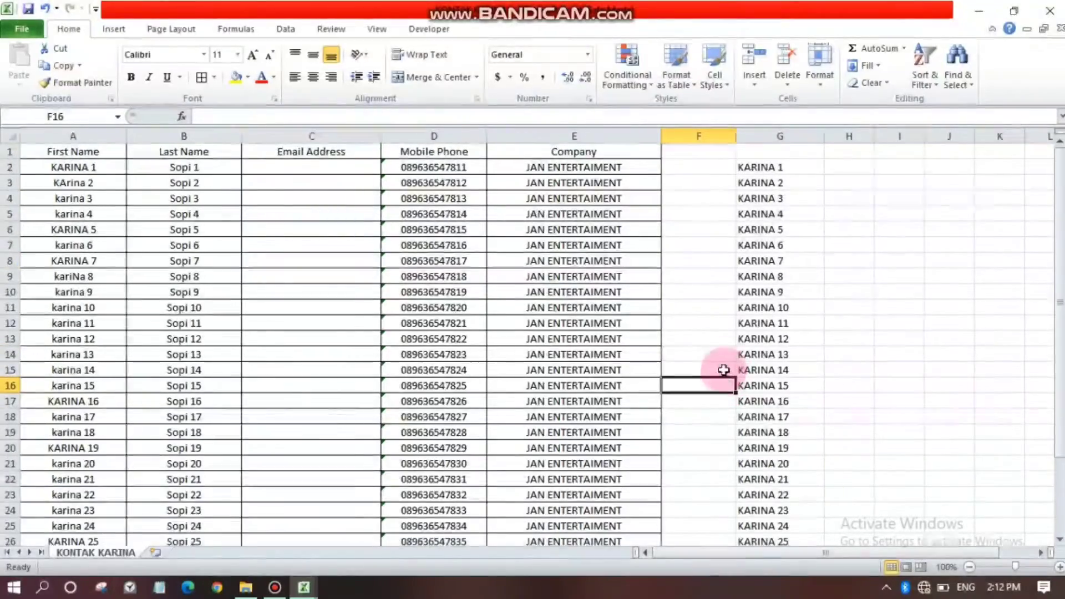
left_click(197, 170)
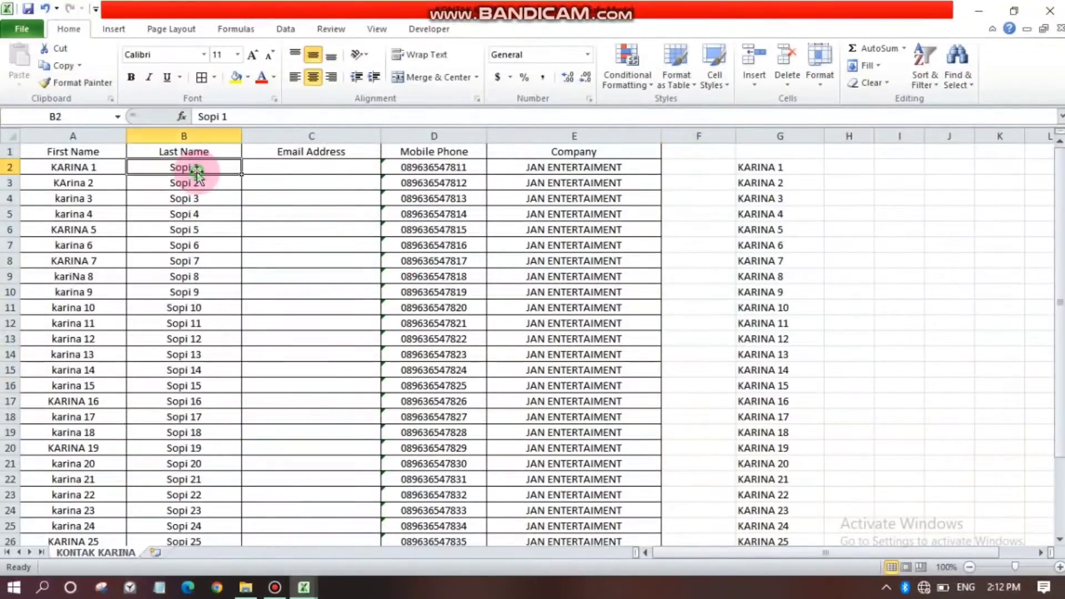
left_click(868, 165)
Step: Widen column H, enter =UPPER(B2) in H2 to get SOPI 1, and start filling down
left_click_drag(872, 140, 954, 141)
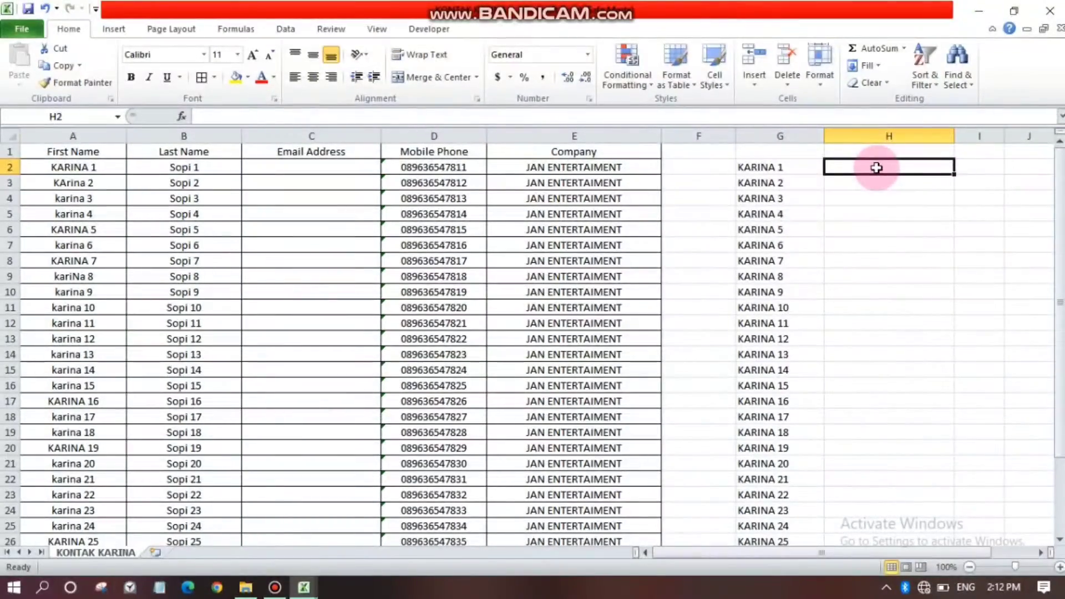
type("=U")
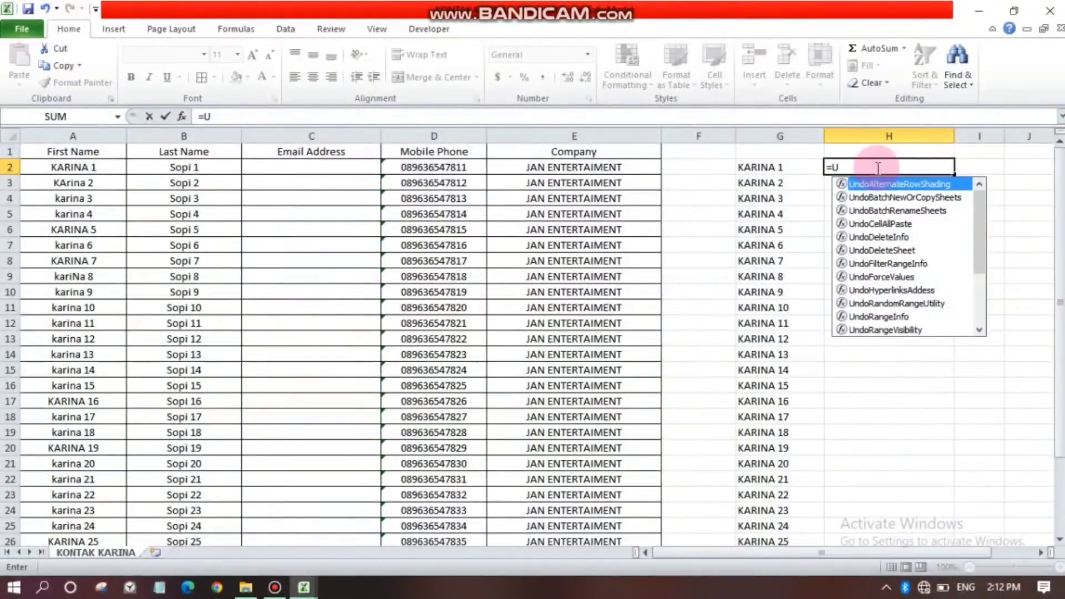
type("PPER")
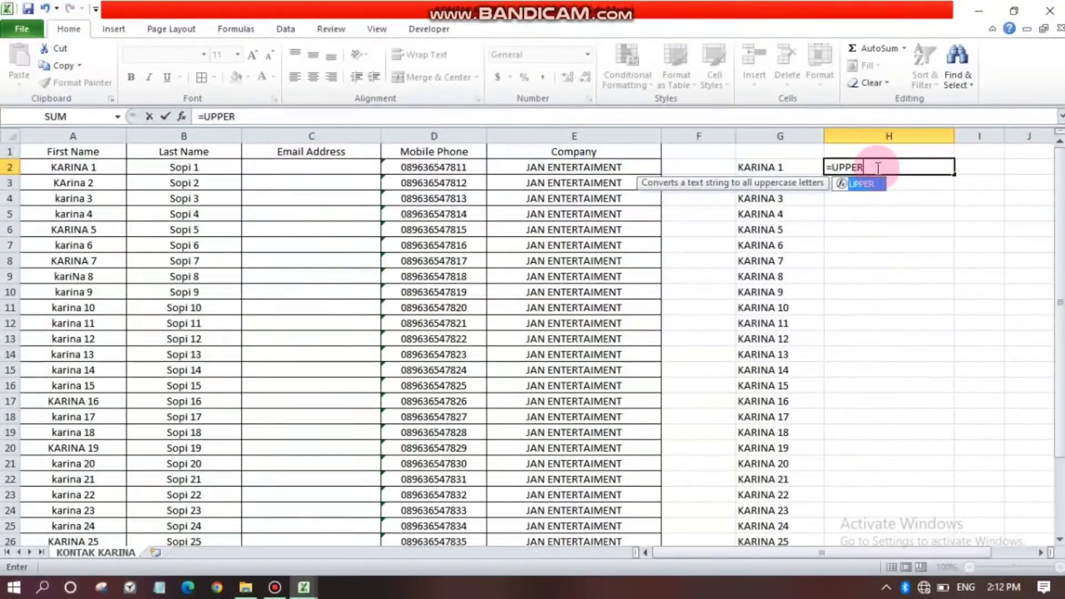
type("(")
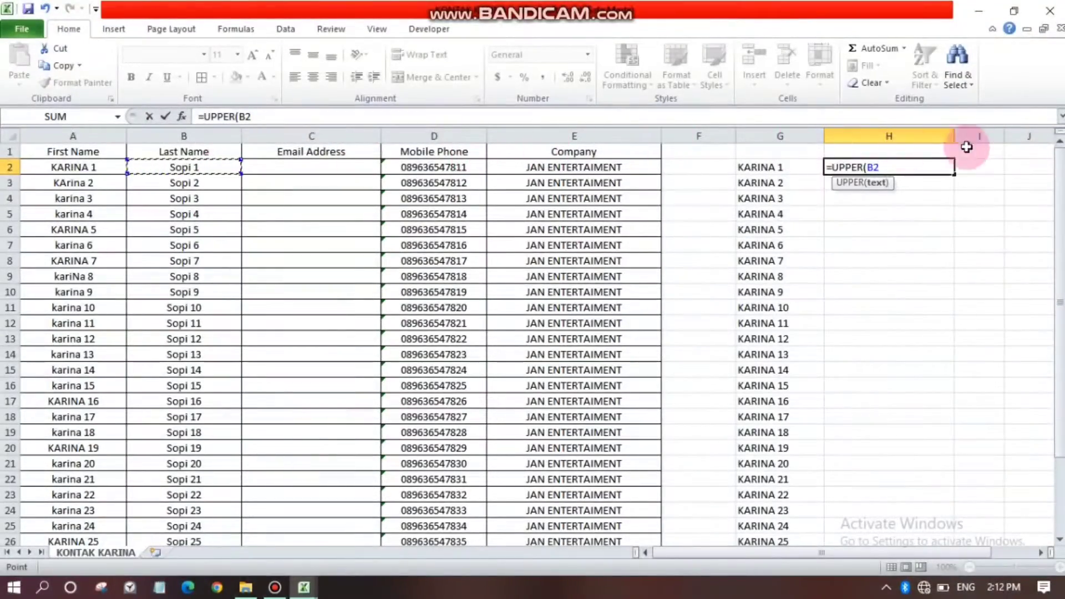
key("Return")
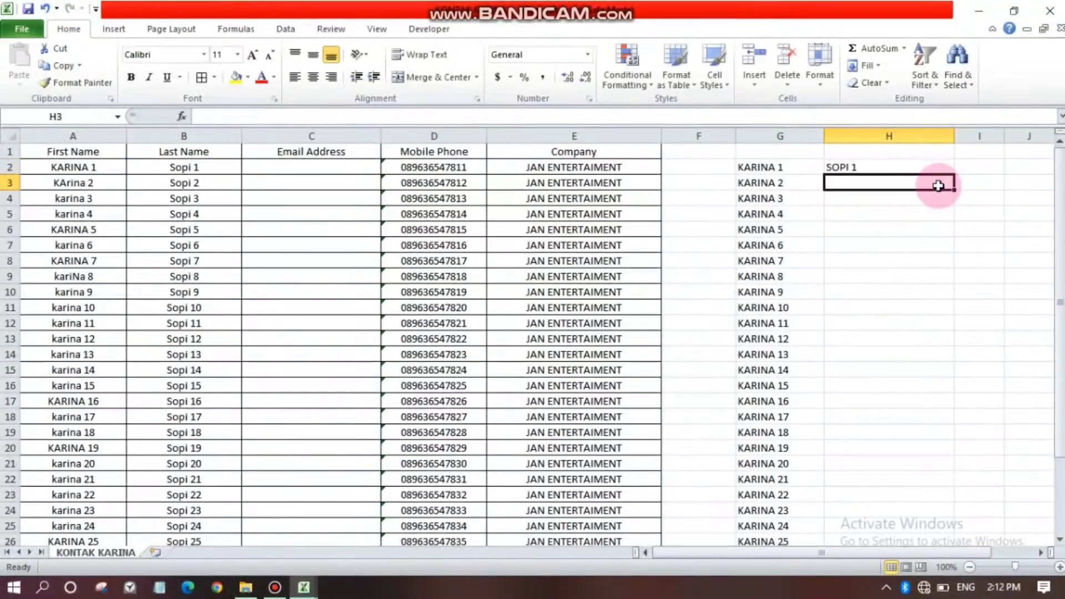
left_click(893, 166)
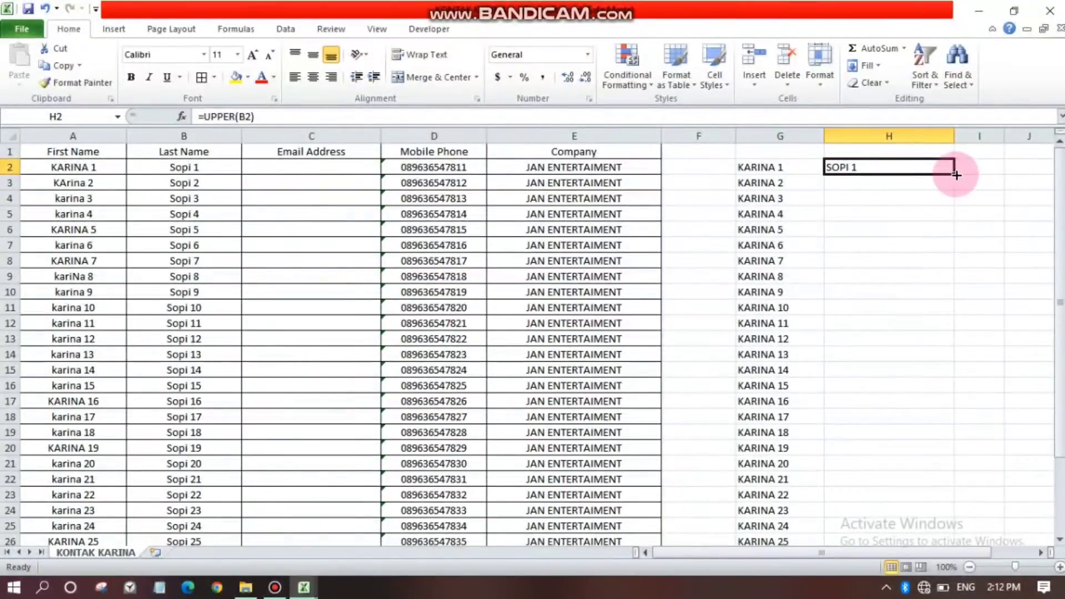
left_click_drag(953, 173, 953, 515)
Step: Finish copying =UPPER(B2) down column H to row 30, giving SOPI 1 to SOPI 29
left_click(896, 339)
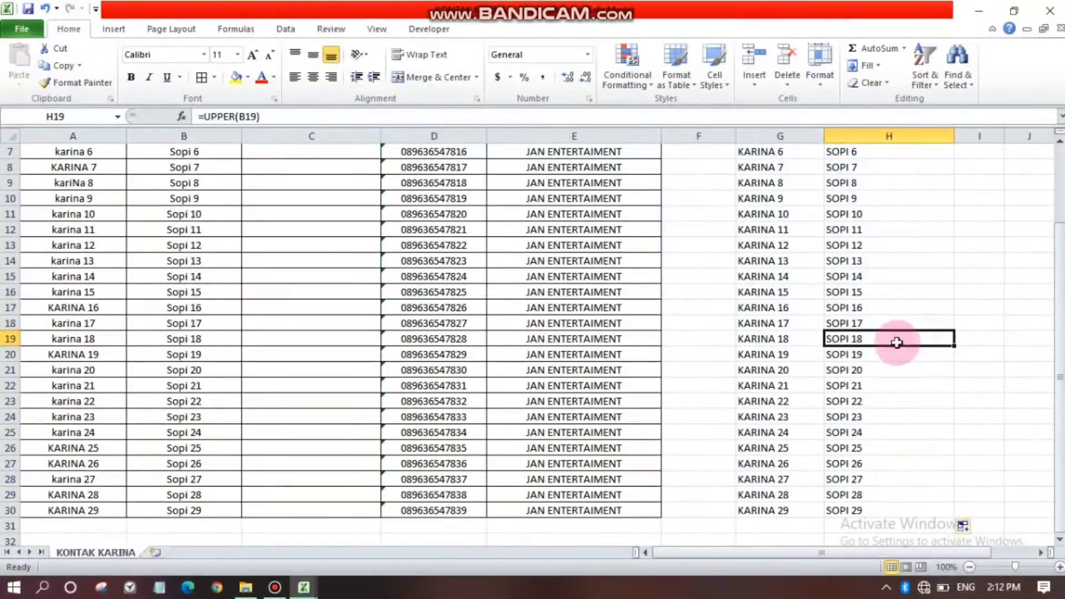
scroll(881, 403, "up", 2)
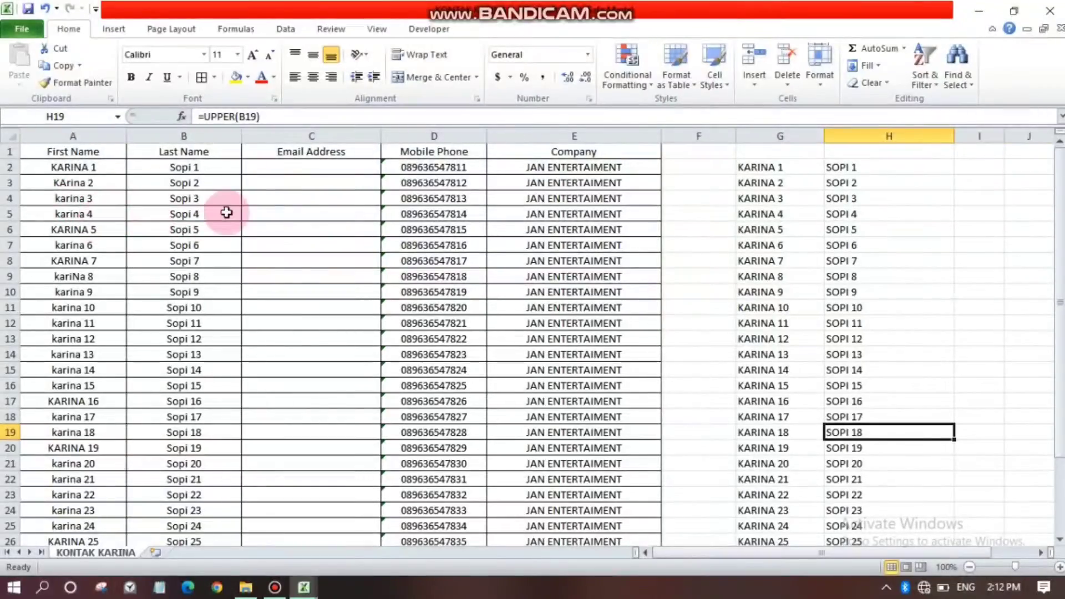
Step: Copy G2:G30 and paste it into A2 as values, giving KARINA 1 to KARINA 29
mouse_move(757, 167)
left_mouse_down()
mouse_move(778, 455)
mouse_move(757, 508)
left_mouse_up()
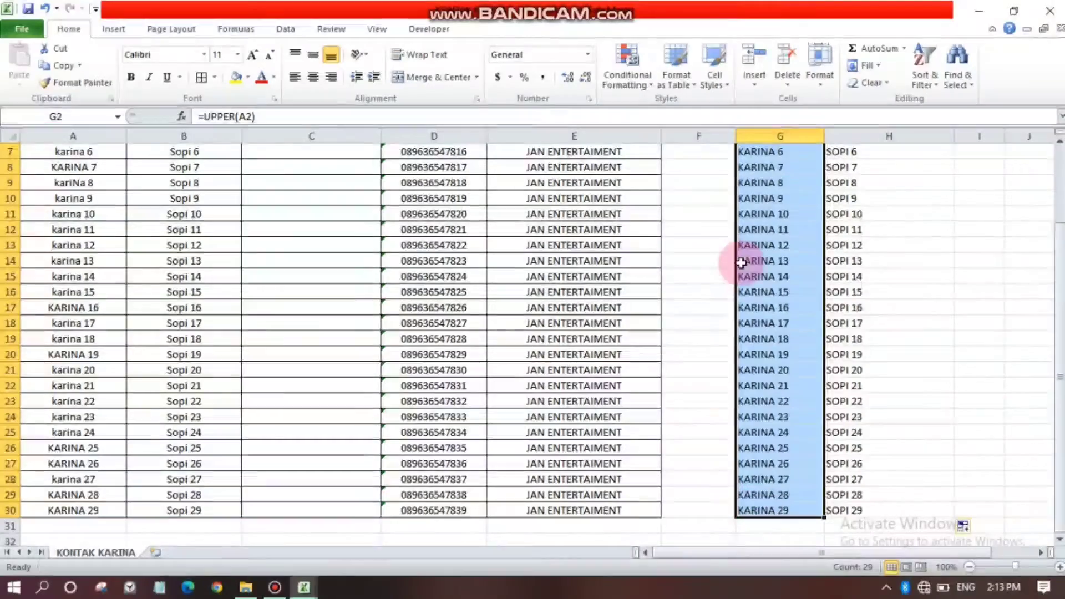
right_click(770, 252)
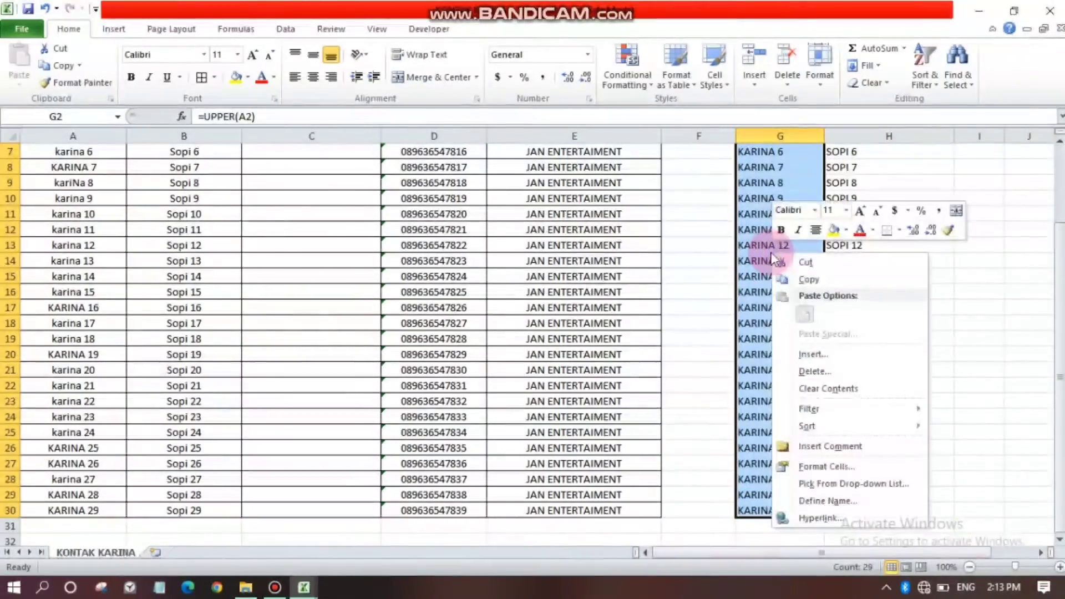
left_click(824, 280)
scroll(813, 286, "up", 2)
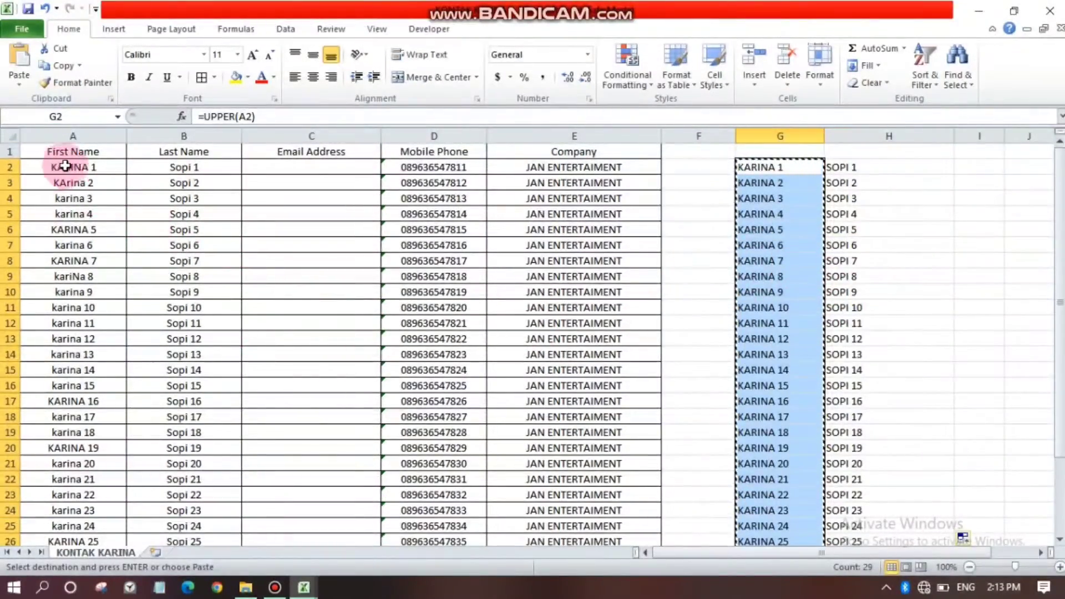
left_click(38, 169)
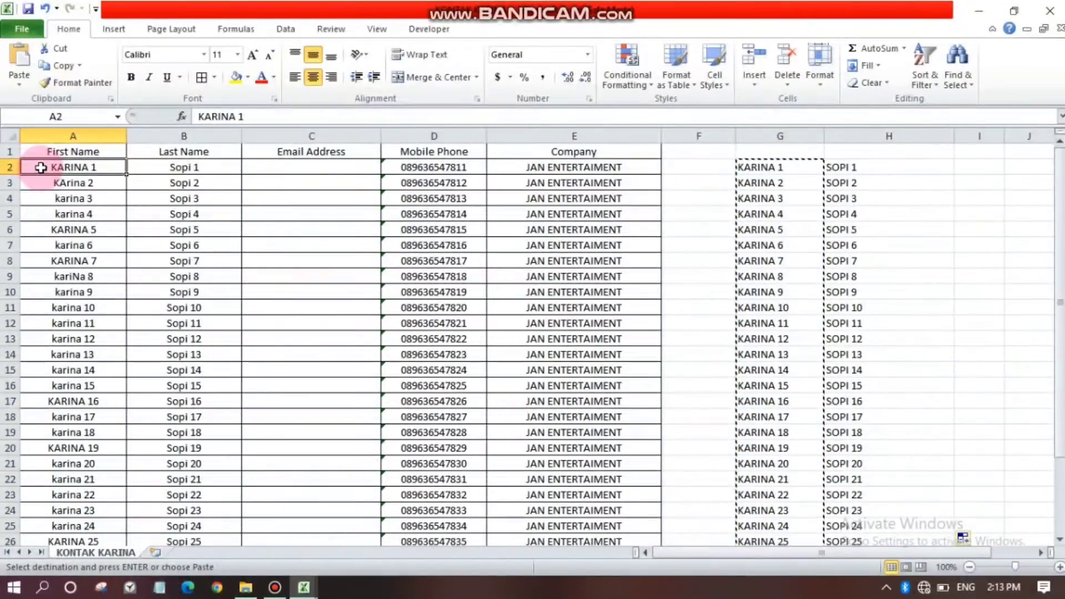
left_click(22, 81)
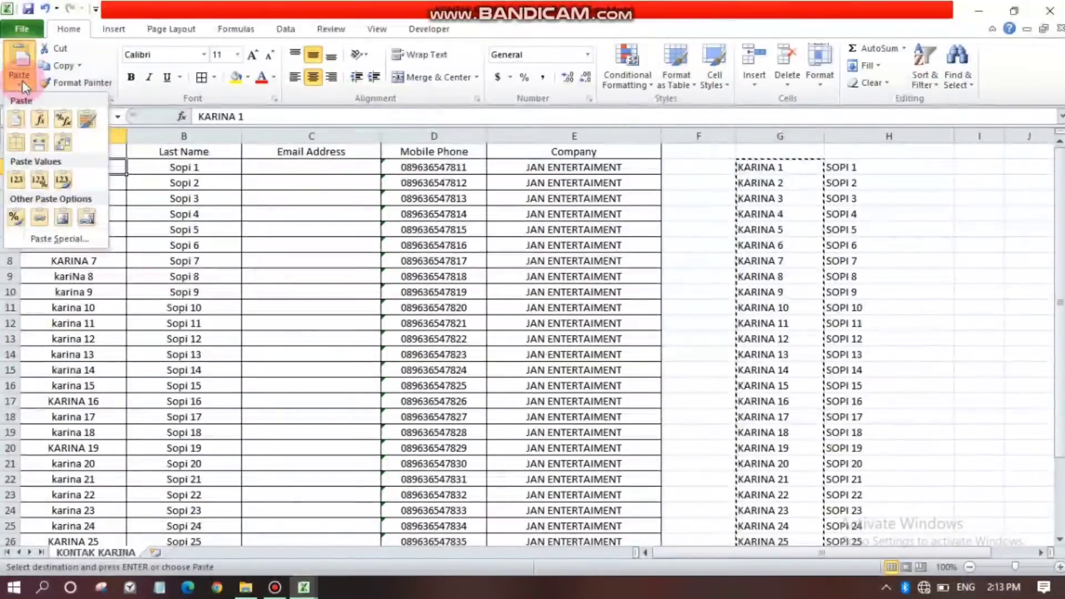
left_click(19, 179)
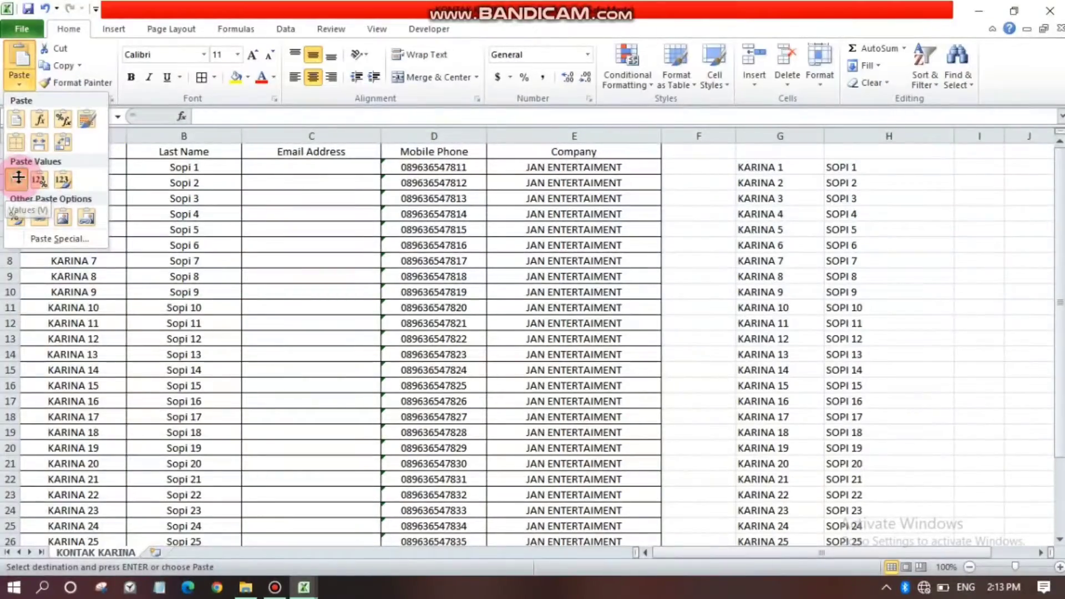
left_click(83, 260)
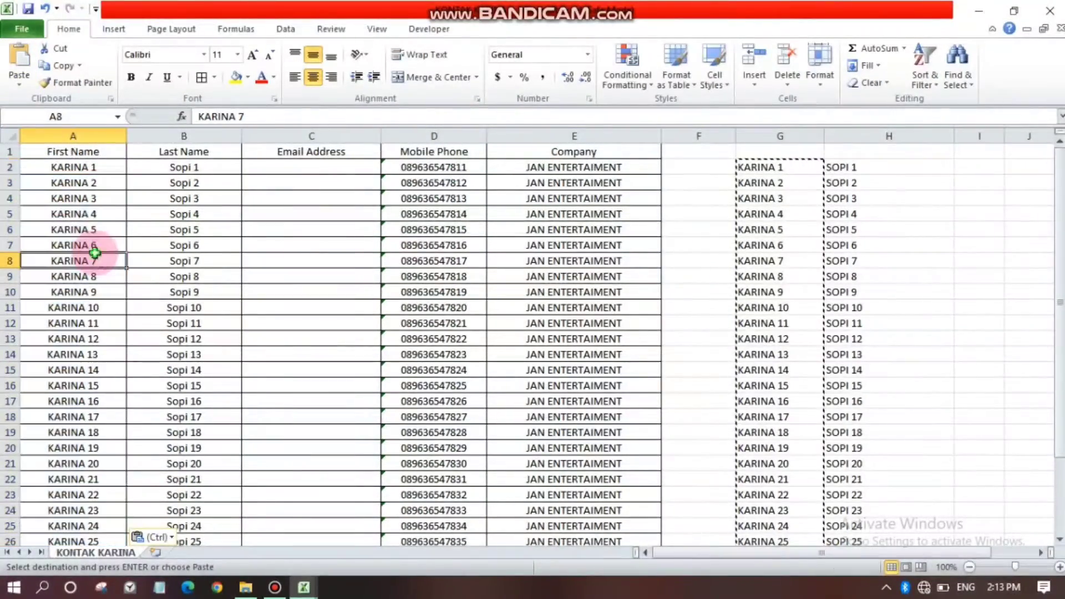
scroll(91, 256, "down", 2)
scroll(99, 333, "down", 3)
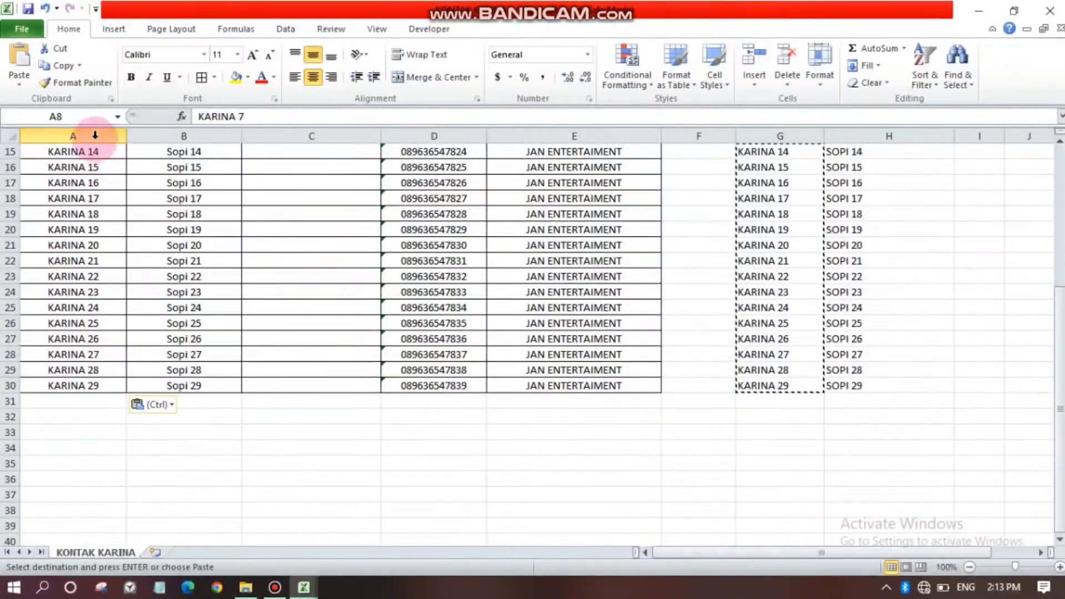
scroll(71, 276, "up", 3)
scroll(71, 276, "up", 2)
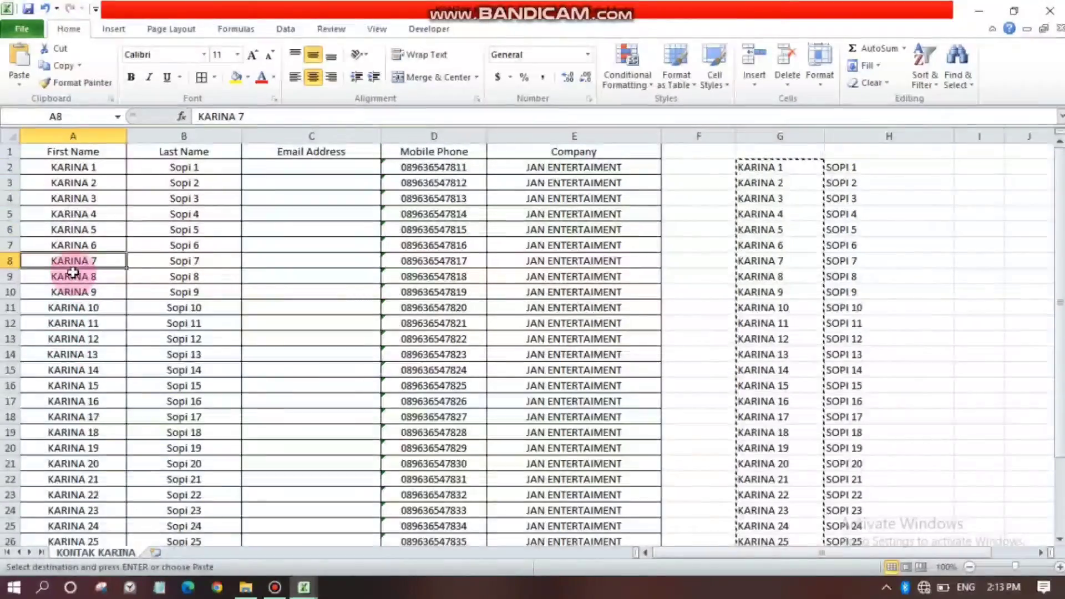
Step: Select and copy the uppercase last names in H2:H30
left_click(155, 173)
left_click(851, 171)
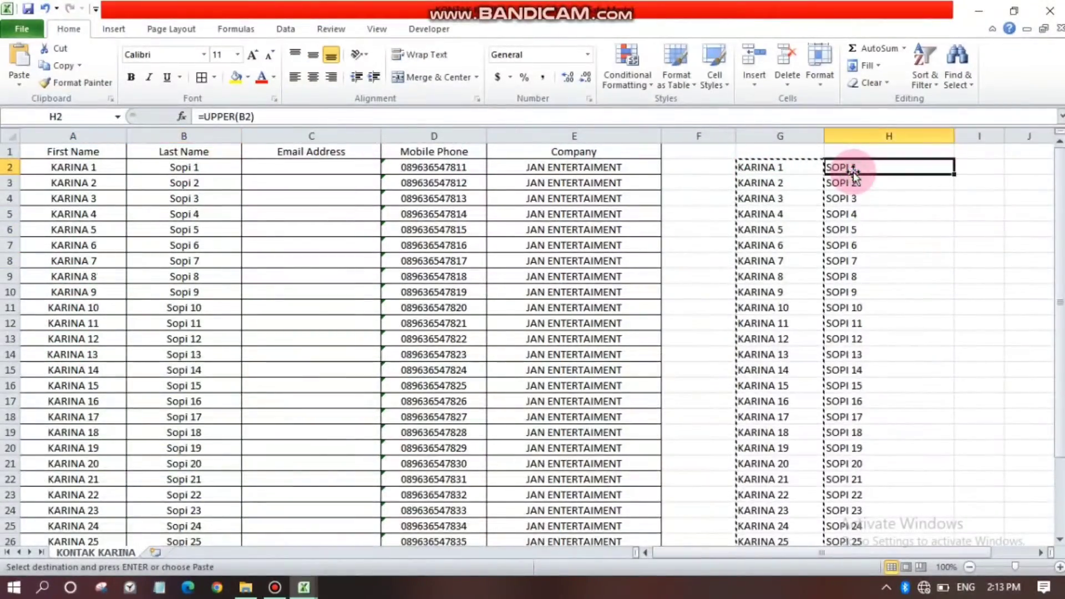
key("ctrl+Down")
scroll(875, 245, "up", 1)
scroll(875, 245, "up", 4)
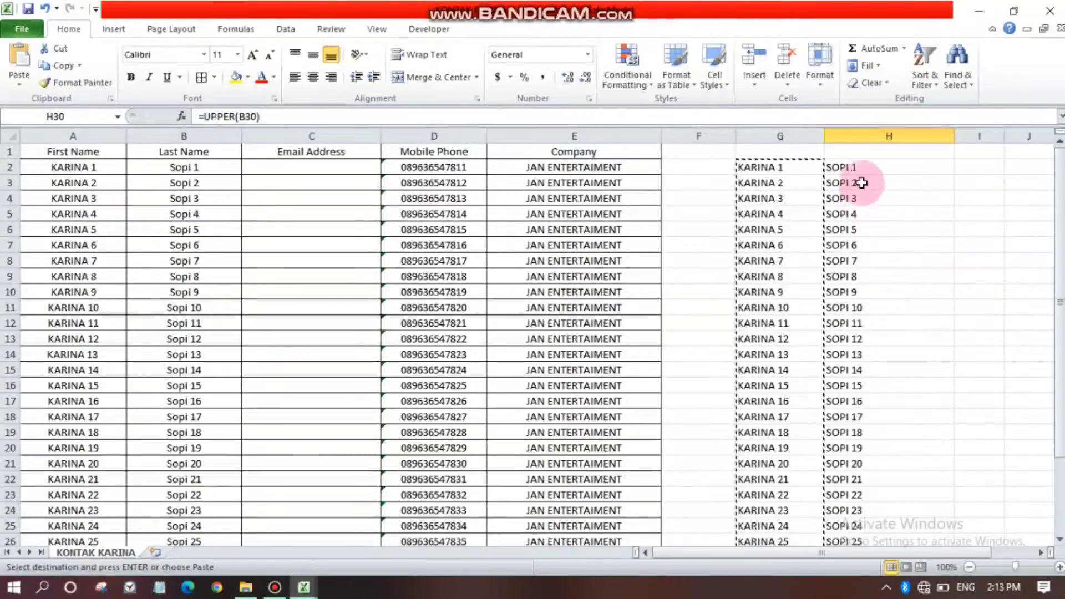
mouse_move(862, 183)
left_mouse_down()
mouse_move(901, 527)
mouse_move(898, 511)
left_mouse_up()
right_click(900, 468)
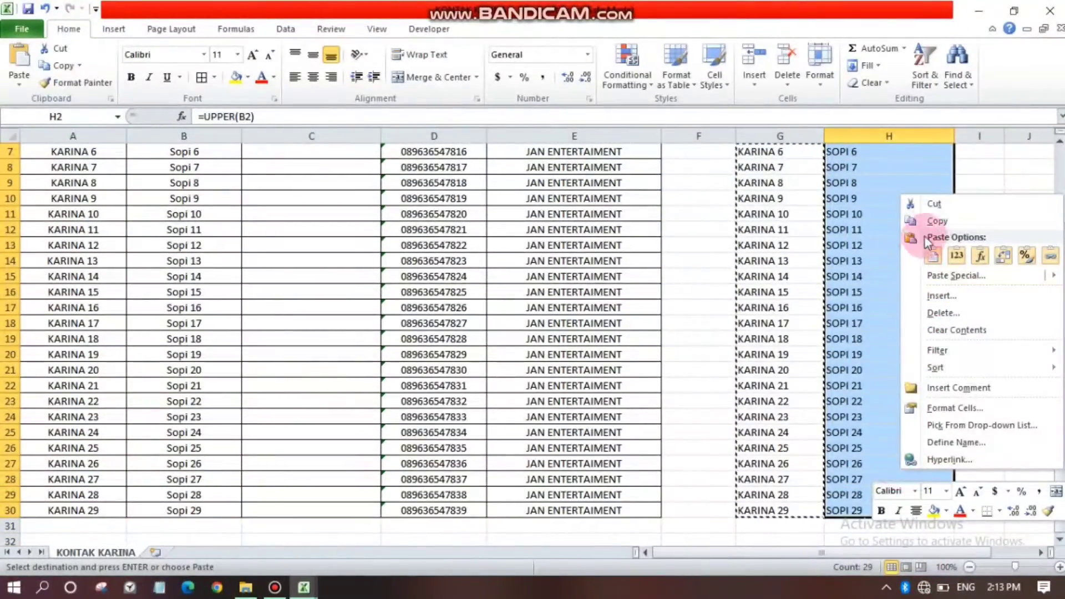
left_click(934, 220)
scroll(932, 219, "up", 2)
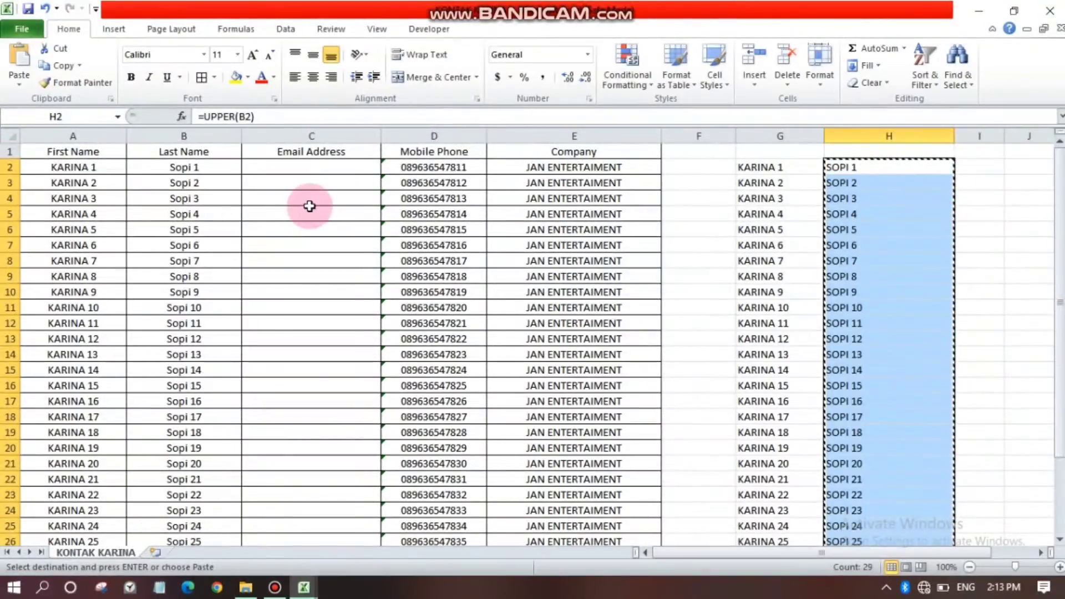
Step: Paste them into B2 as values, giving SOPI 1 to SOPI 29
left_click(207, 168)
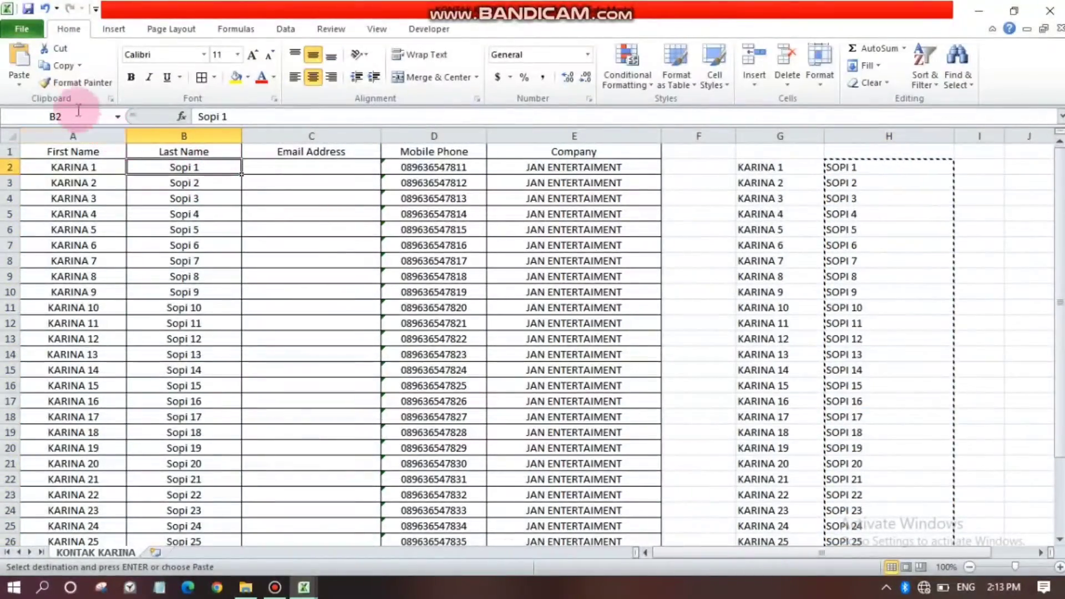
left_click(21, 84)
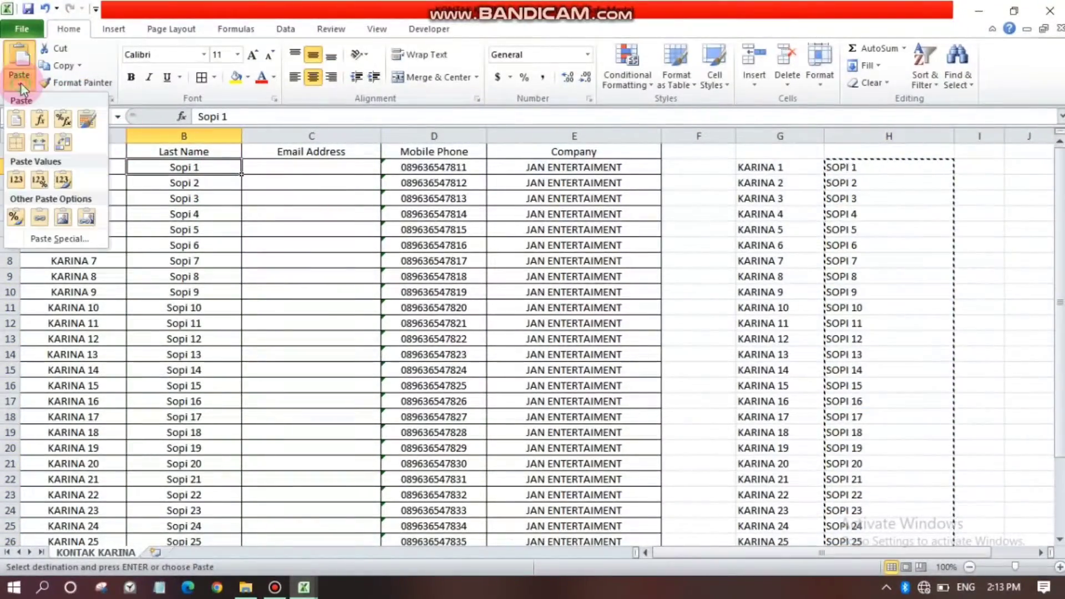
left_click(12, 181)
left_click(183, 245)
scroll(206, 322, "down", 4)
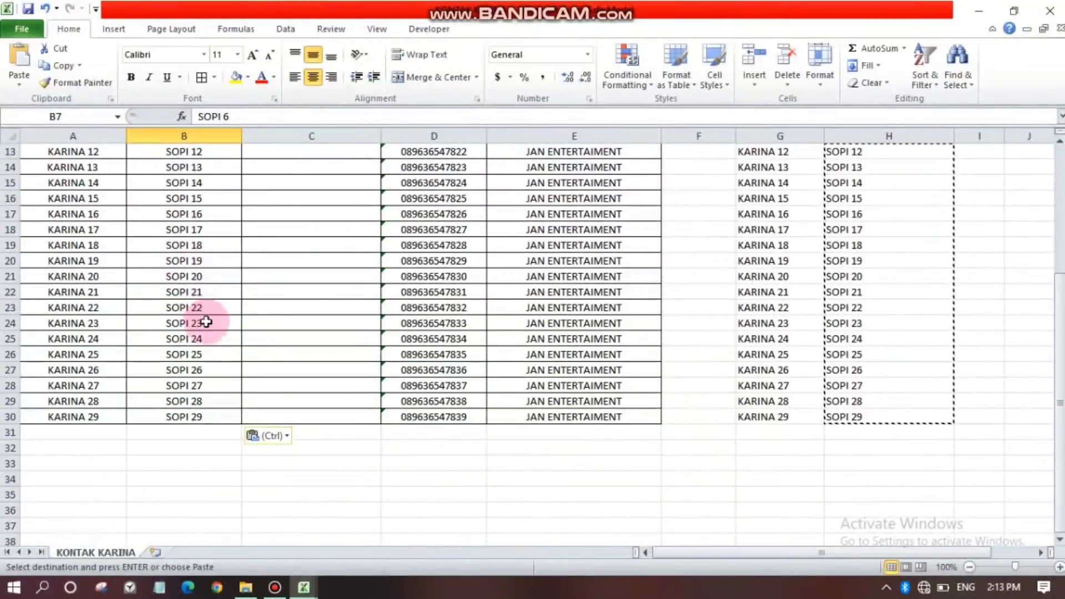
scroll(206, 322, "up", 4)
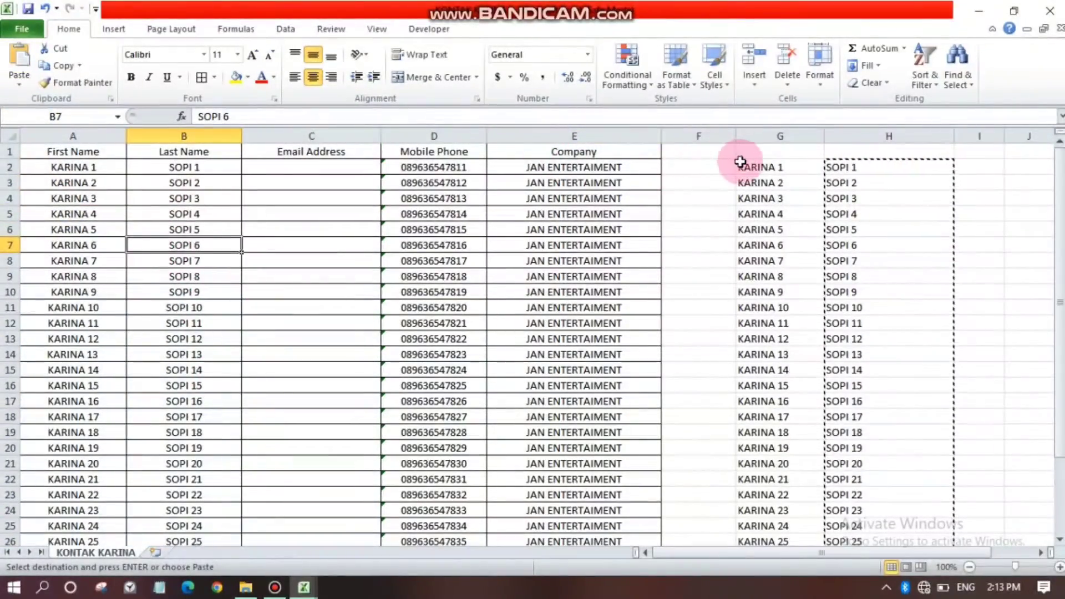
mouse_move(740, 161)
left_mouse_down()
mouse_move(903, 543)
mouse_move(900, 526)
left_mouse_up()
Step: Clear the helper formulas from columns G and H and minimize Excel
key("ctrl+z")
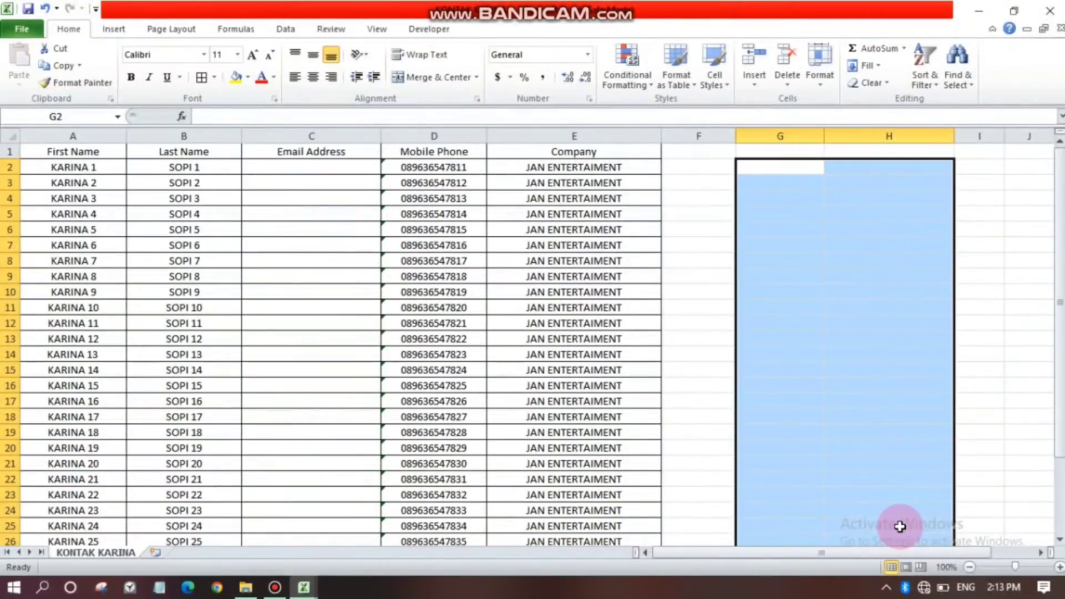
left_click(835, 447)
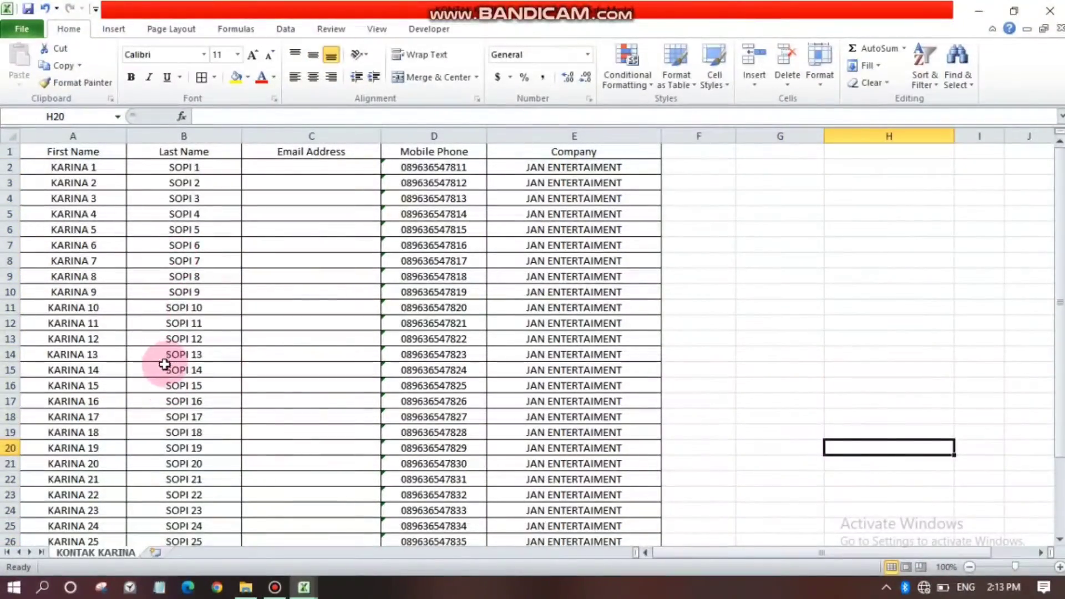
scroll(688, 407, "down", 3)
scroll(688, 407, "up", 3)
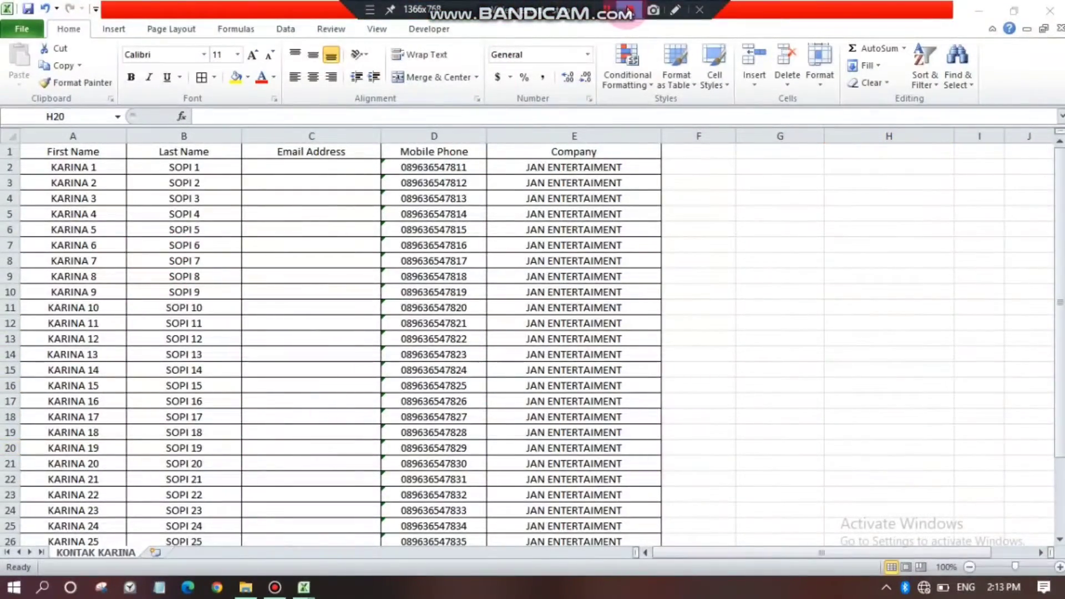
left_click(595, 101)
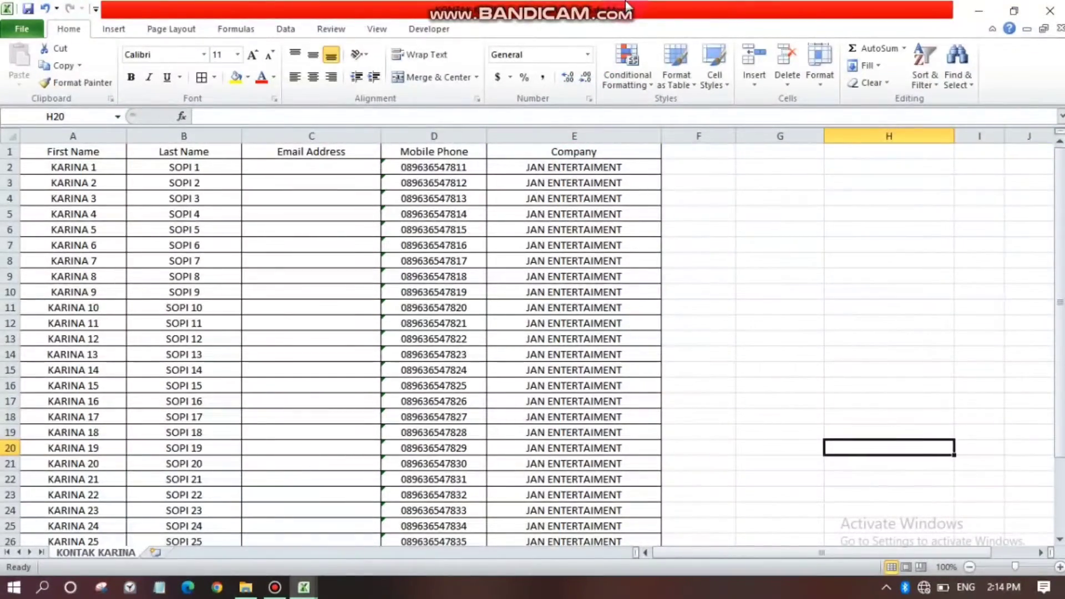
left_click(576, 21)
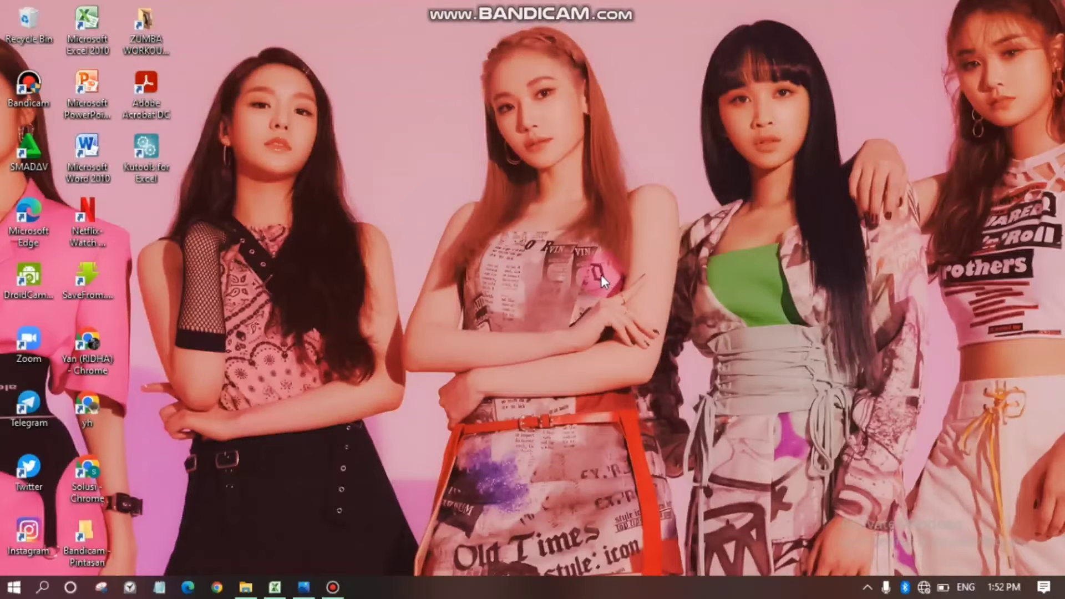
Step: Open and dismiss the desktop context menu, briefly select icons, then reopen the menu
right_click(641, 315)
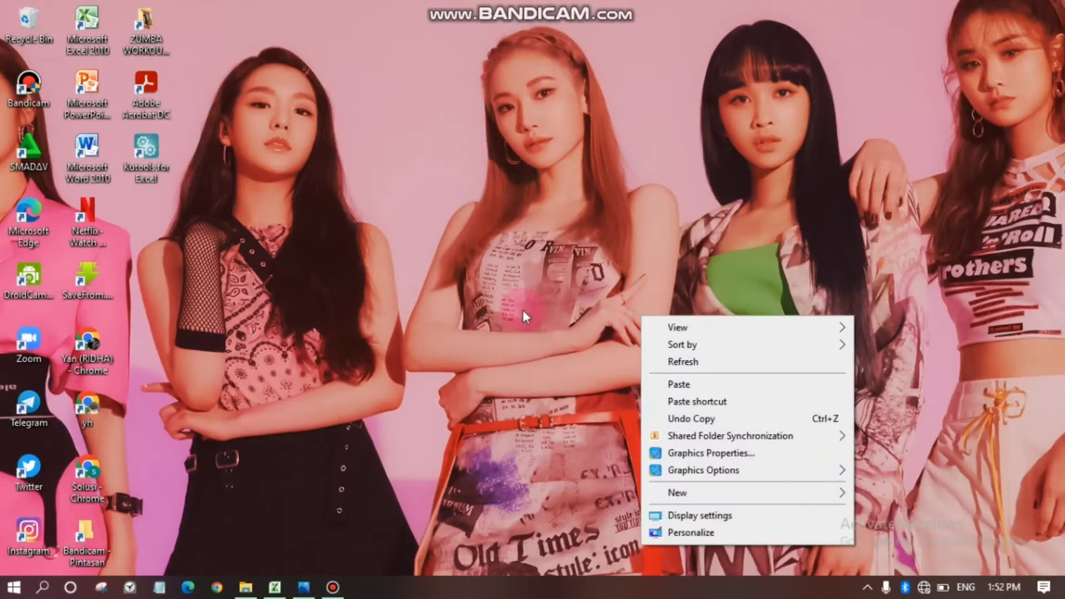
left_click(475, 294)
right_click(436, 379)
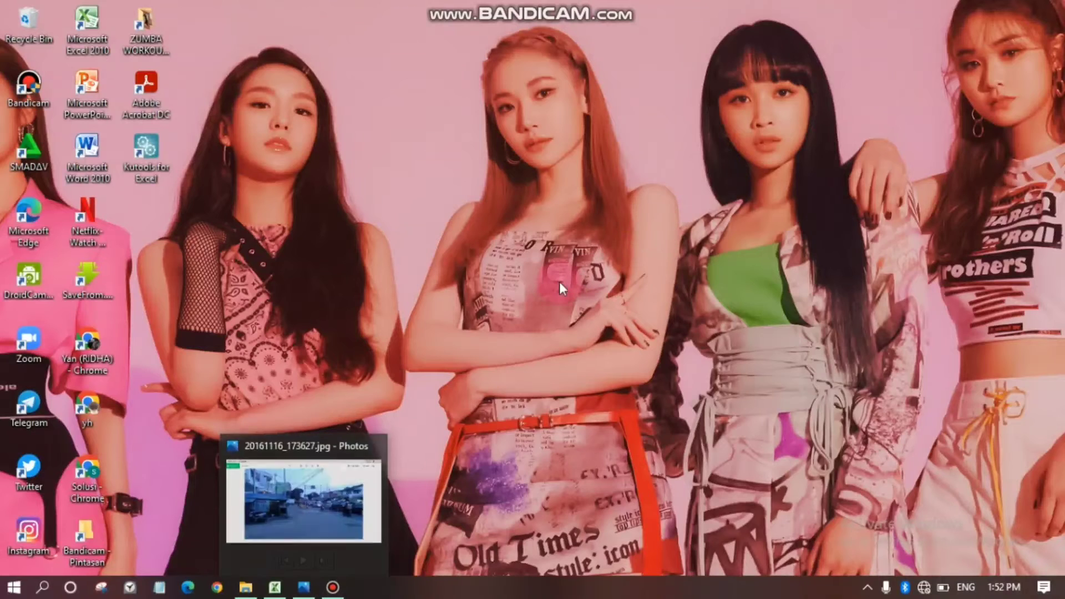
left_click(419, 202)
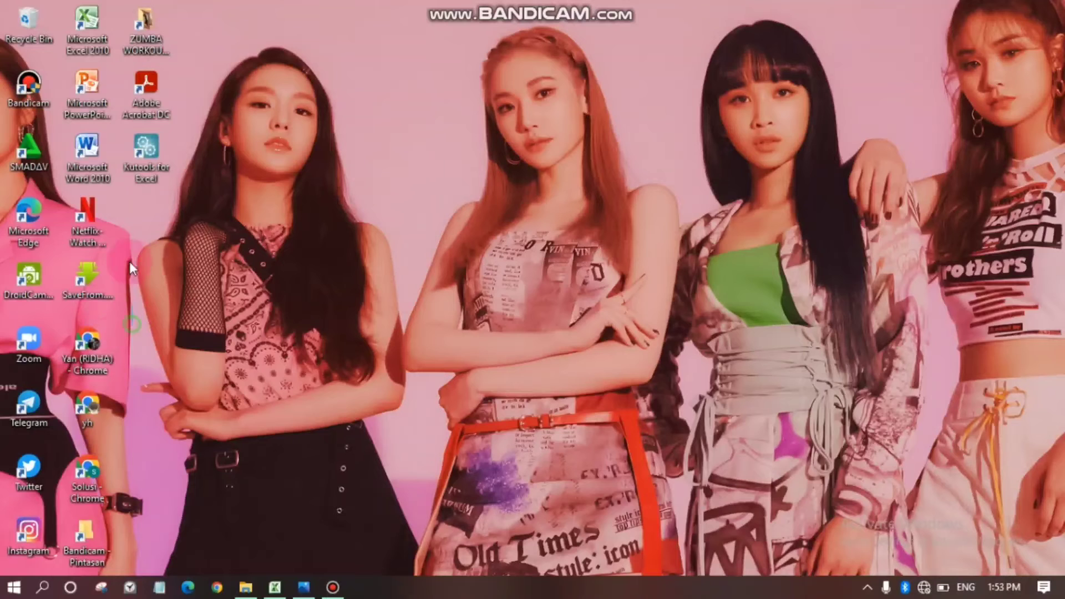
left_click_drag(132, 326, 67, 158)
left_click(194, 294)
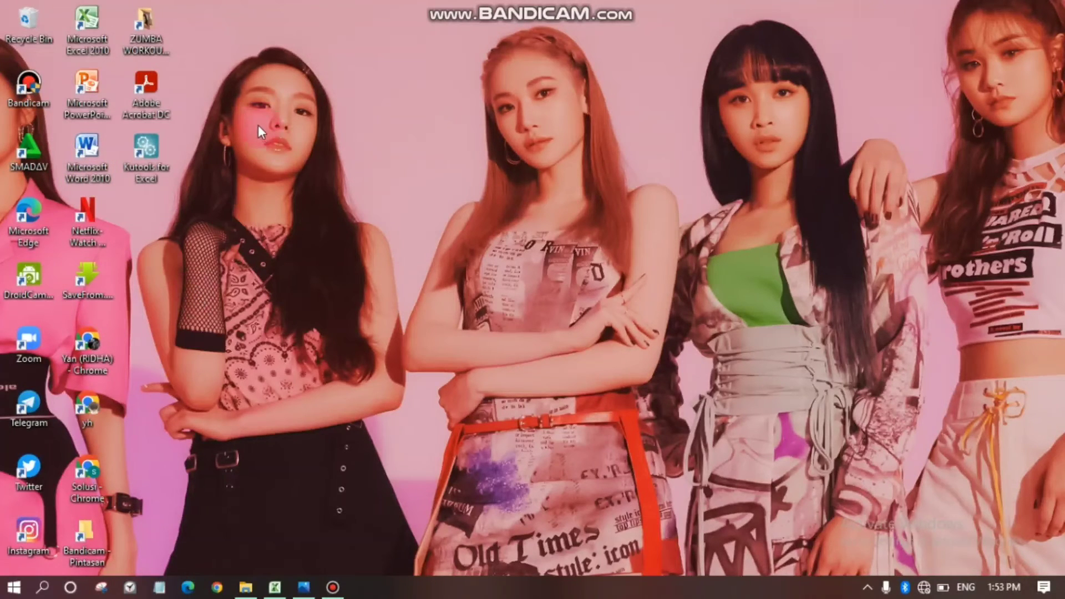
right_click(364, 237)
left_click(314, 323)
right_click(641, 315)
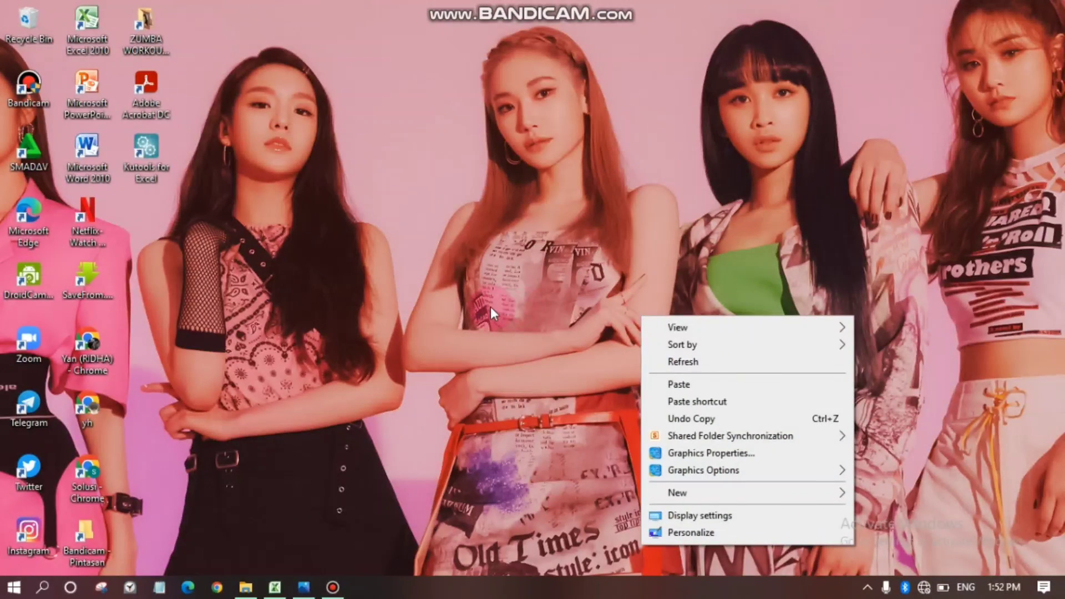